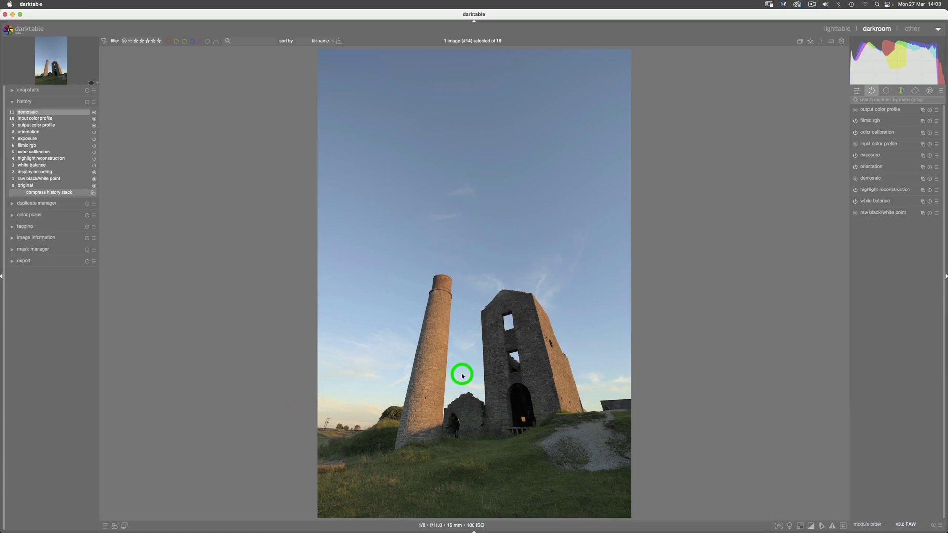
Reveal the macOS Dock to leave darktable's neutral mine-ruins edit for RawTherapee.
{"action": "mouse_move", "coordinate": [305, 530]}
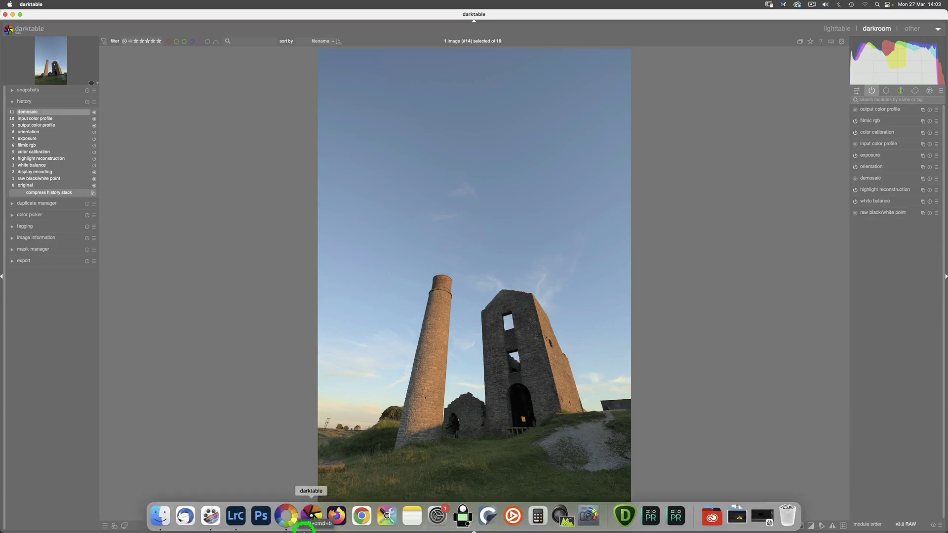
Compare RawTherapee's unedited mine-ruins raw against darktable's, then head to Lightroom Classic.
{"action": "left_click", "coordinate": [290, 521]}
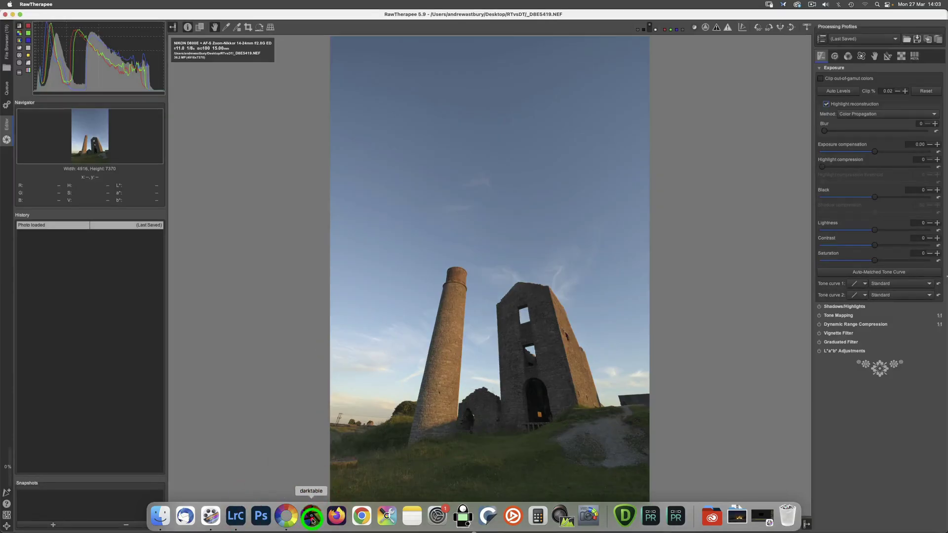
{"action": "left_click", "coordinate": [302, 520]}
{"action": "left_click", "coordinate": [289, 520]}
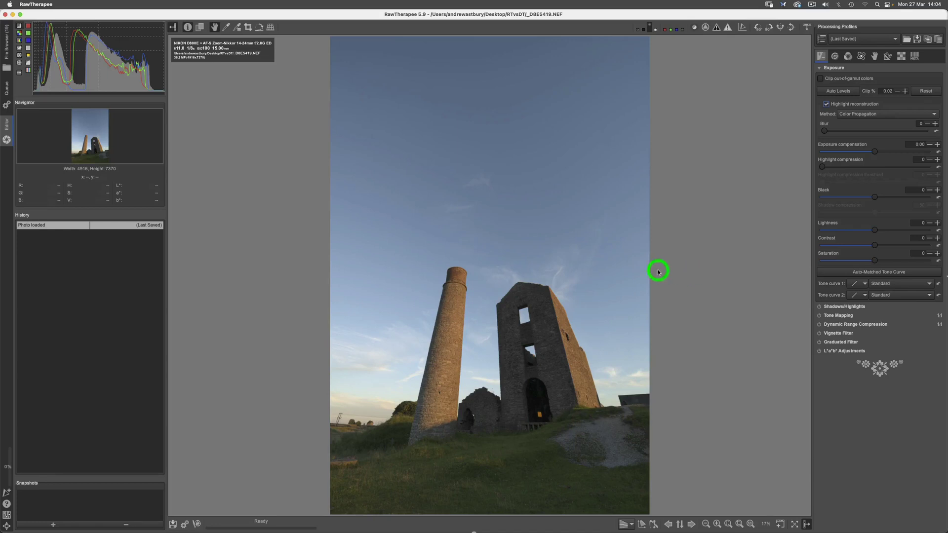
{"action": "mouse_move", "coordinate": [378, 530]}
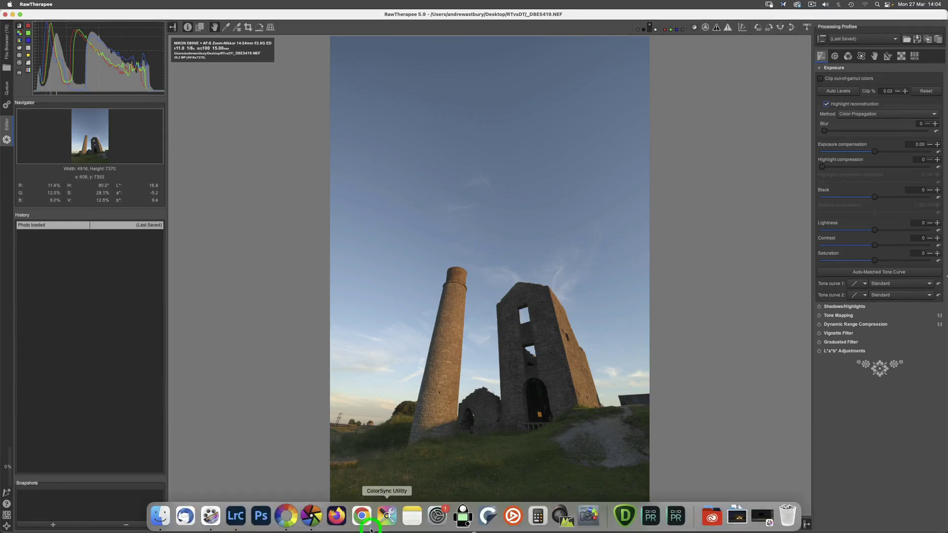
{"action": "left_click", "coordinate": [241, 519]}
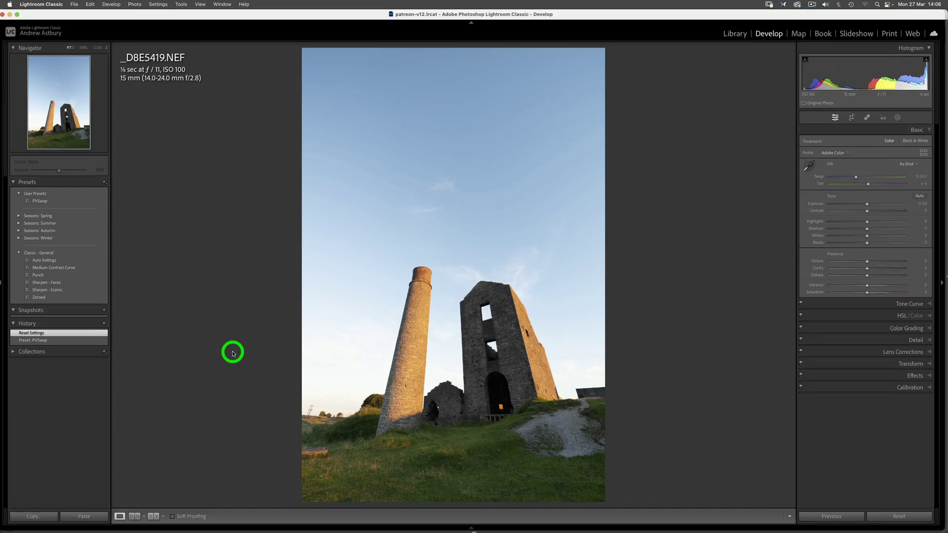
{"action": "mouse_move", "coordinate": [313, 529]}
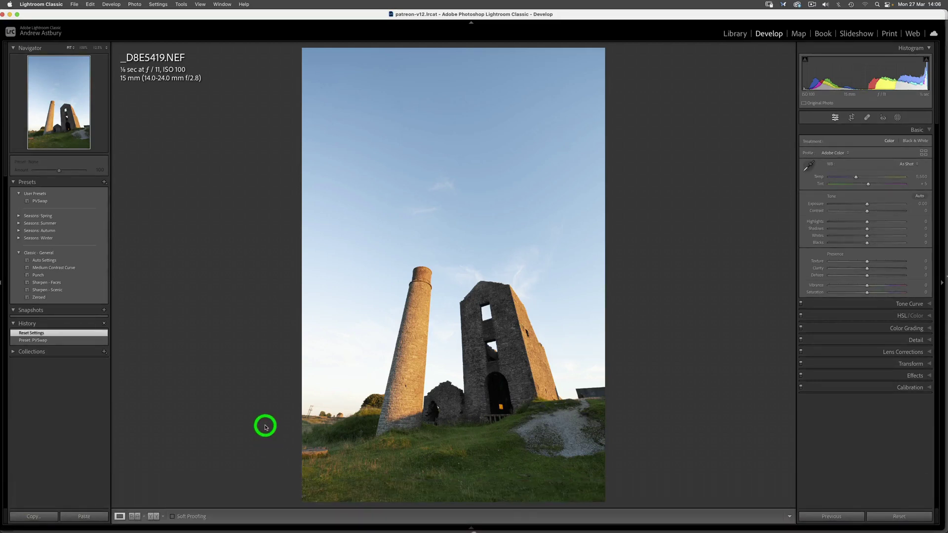
{"action": "mouse_move", "coordinate": [273, 529]}
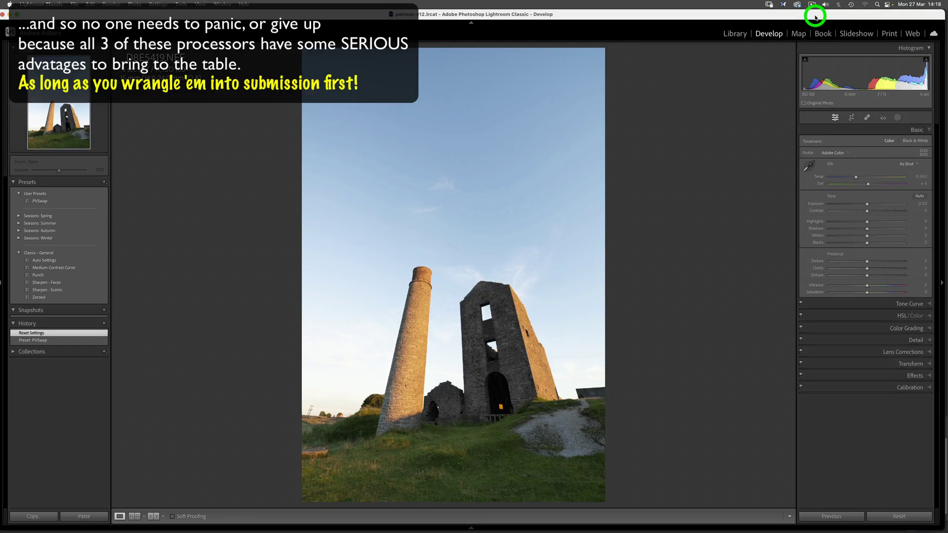
{"action": "mouse_move", "coordinate": [307, 531]}
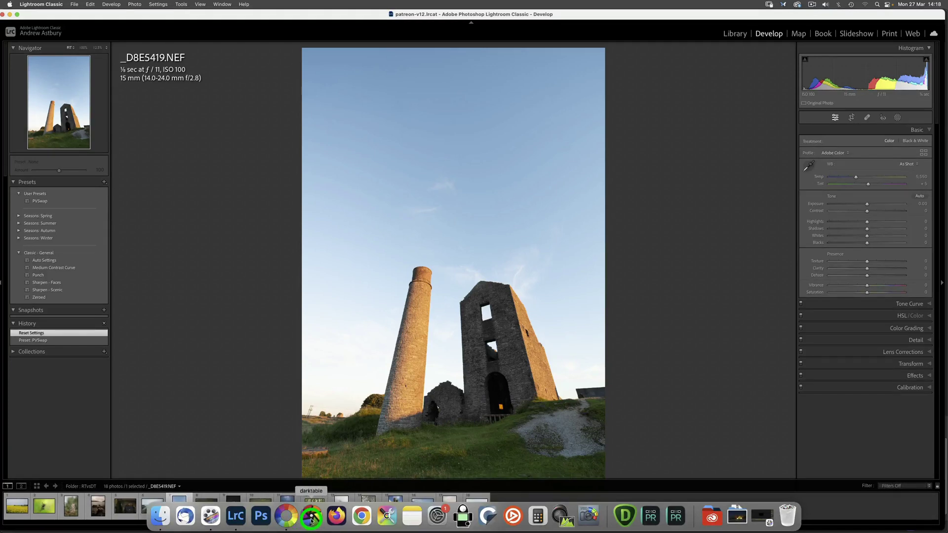
Bring darktable forward and inspect its output color profile, input color profile and demosaic modules.
{"action": "left_click", "coordinate": [311, 520]}
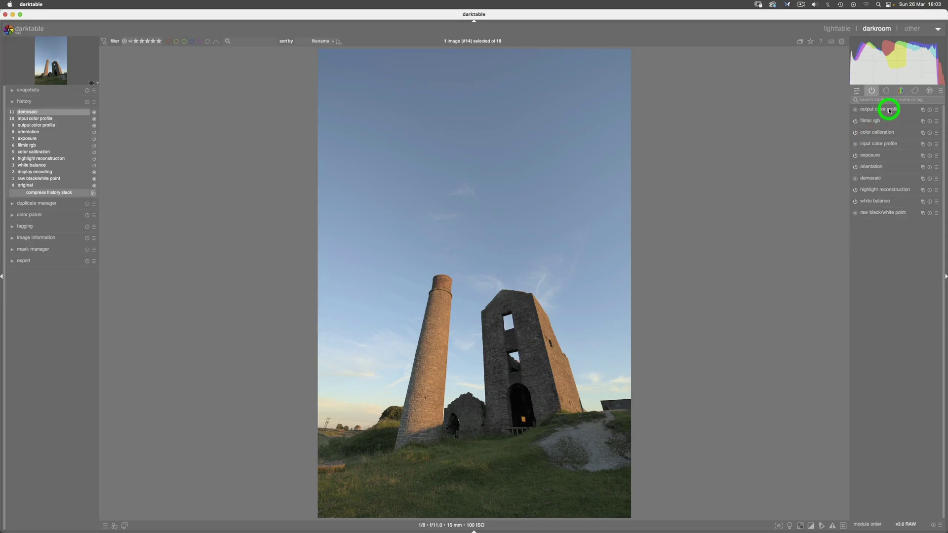
{"action": "mouse_move", "coordinate": [890, 110]}
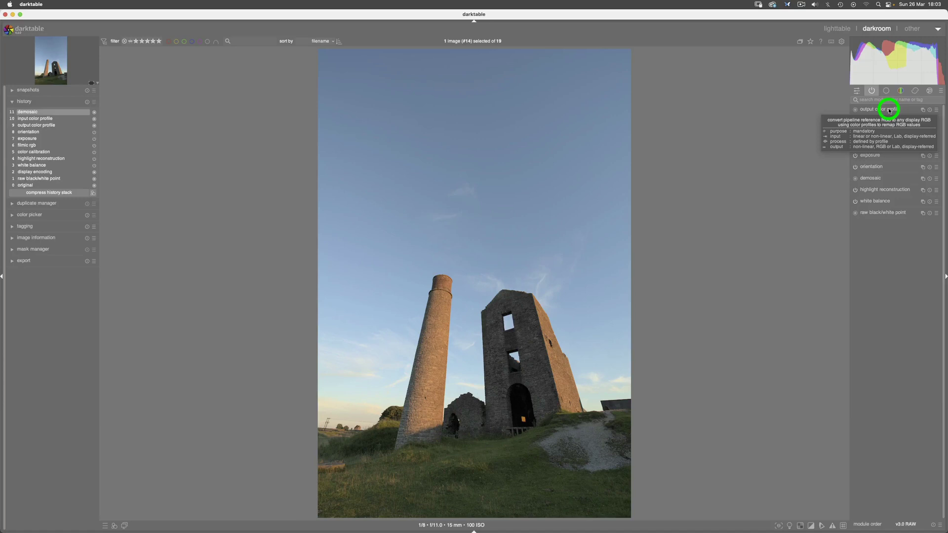
{"action": "left_click", "coordinate": [889, 109]}
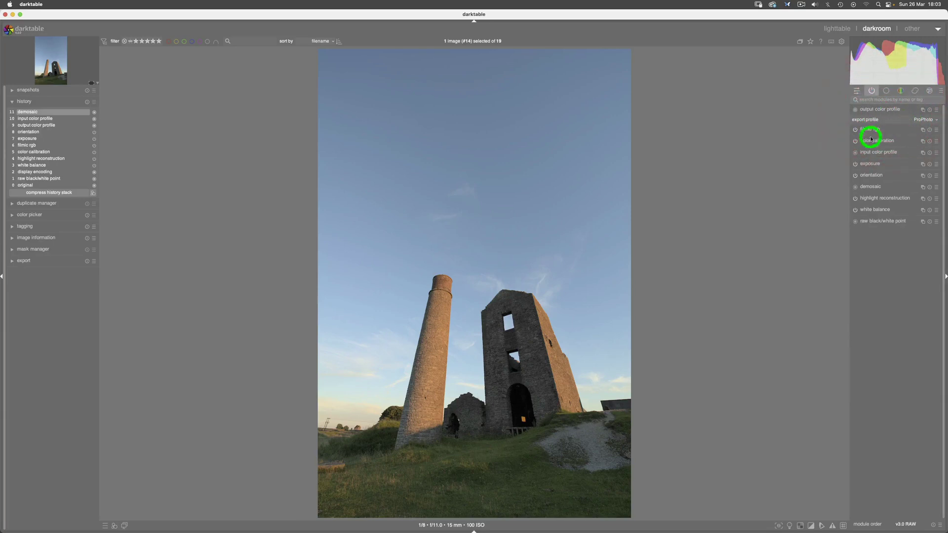
{"action": "left_click", "coordinate": [874, 152]}
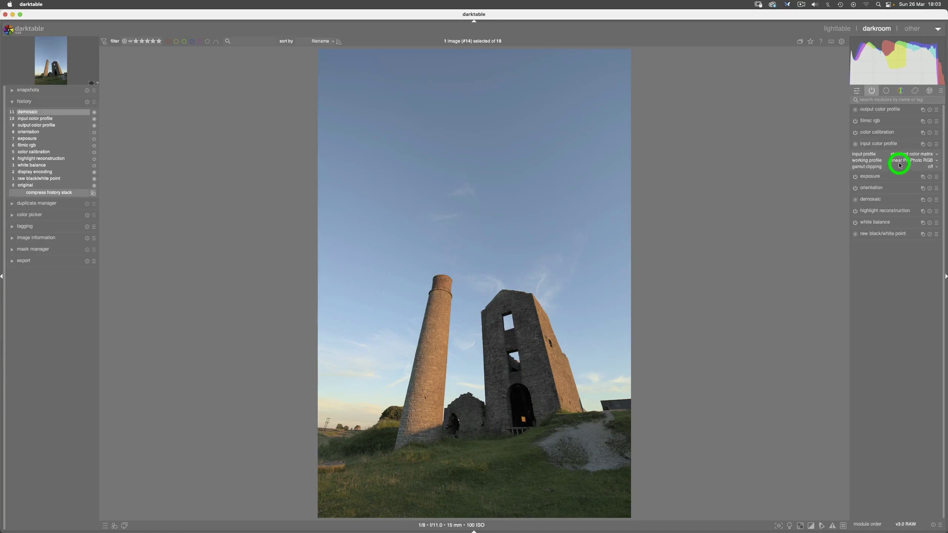
{"action": "left_click", "coordinate": [870, 199]}
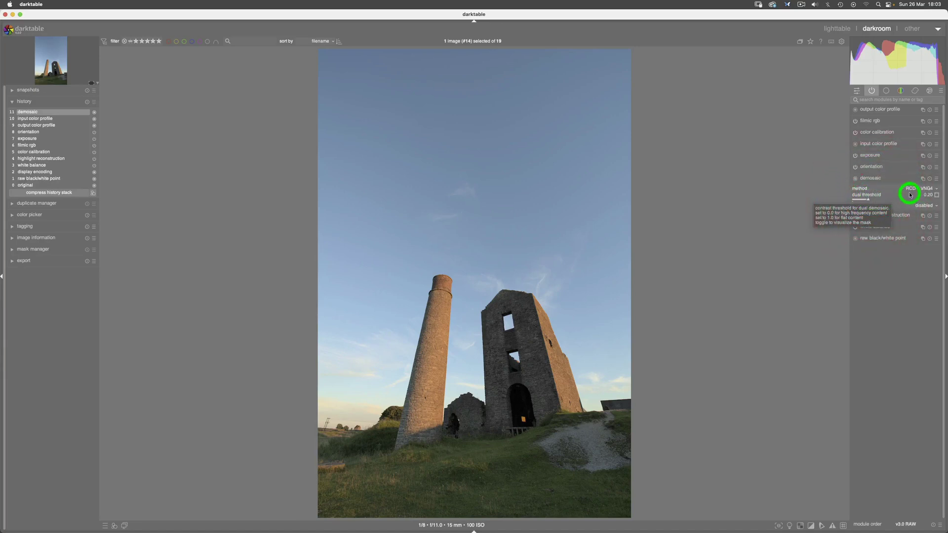
{"action": "left_click", "coordinate": [872, 180]}
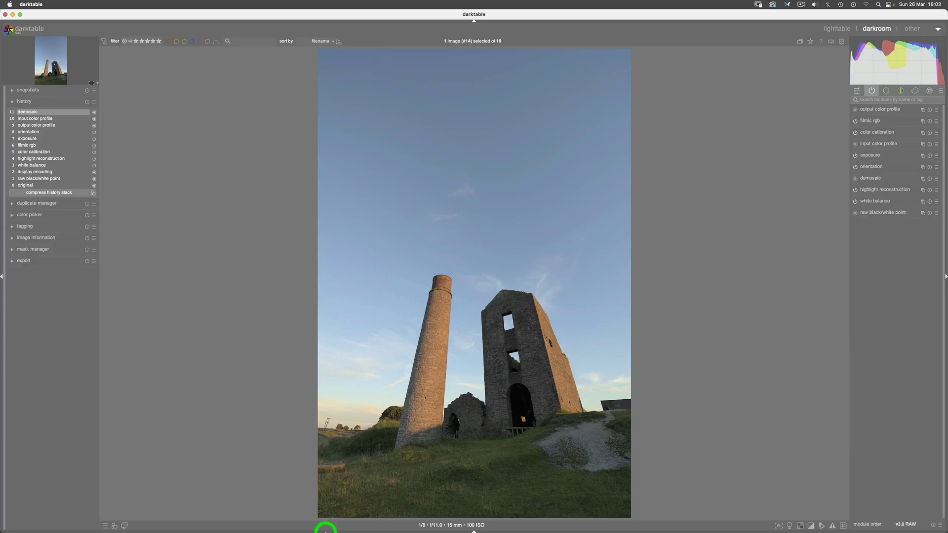
Show RawTherapee's rendering of the photo, then switch to Lightroom Classic's Develop view of _D8E5419.NEF.
{"action": "mouse_move", "coordinate": [326, 530]}
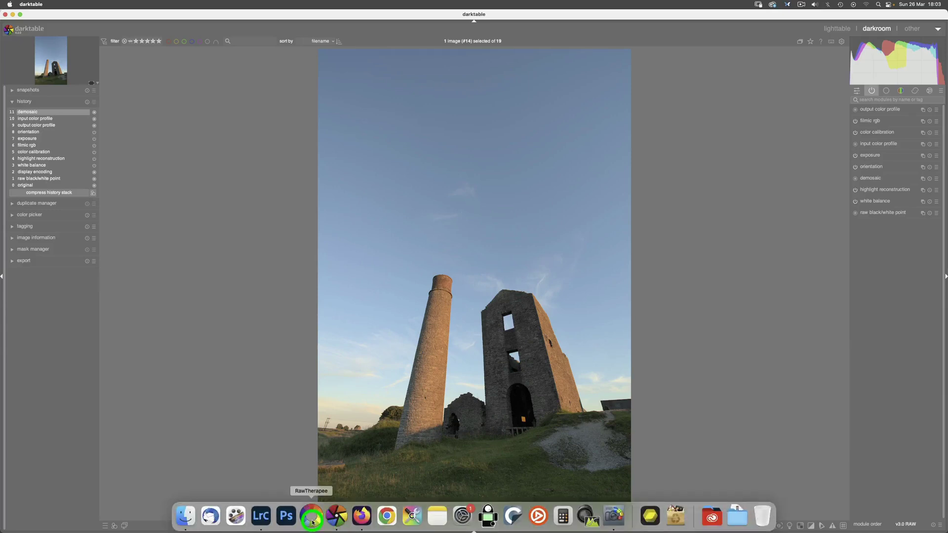
{"action": "left_click", "coordinate": [312, 518]}
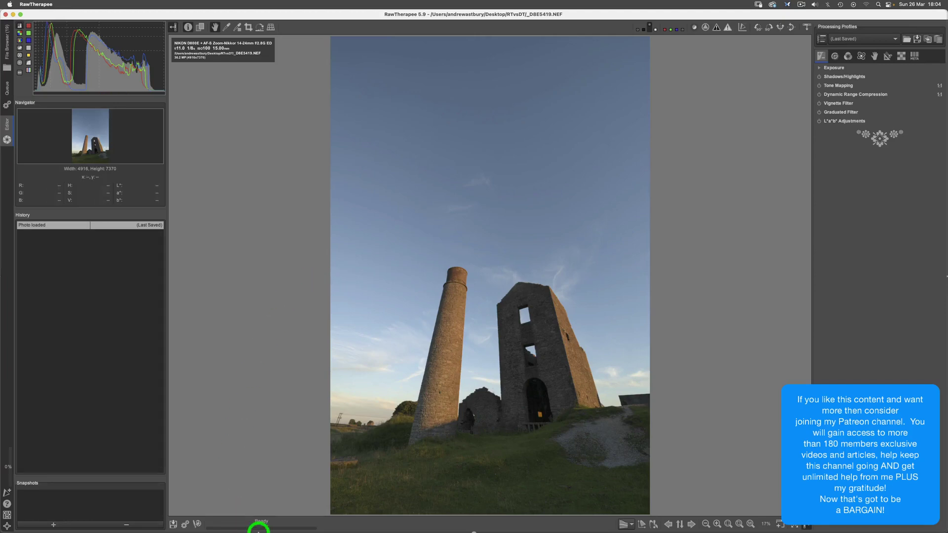
{"action": "left_click", "coordinate": [262, 515]}
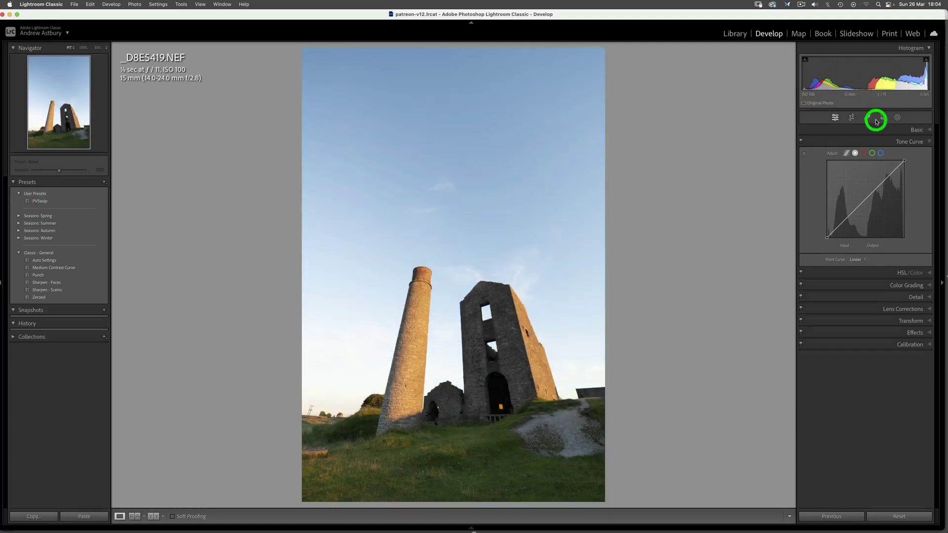
Preview the Nikon D800E LINEAR profile, then apply the PVSwap user preset to _D8E5419.NEF.
{"action": "left_click", "coordinate": [919, 131]}
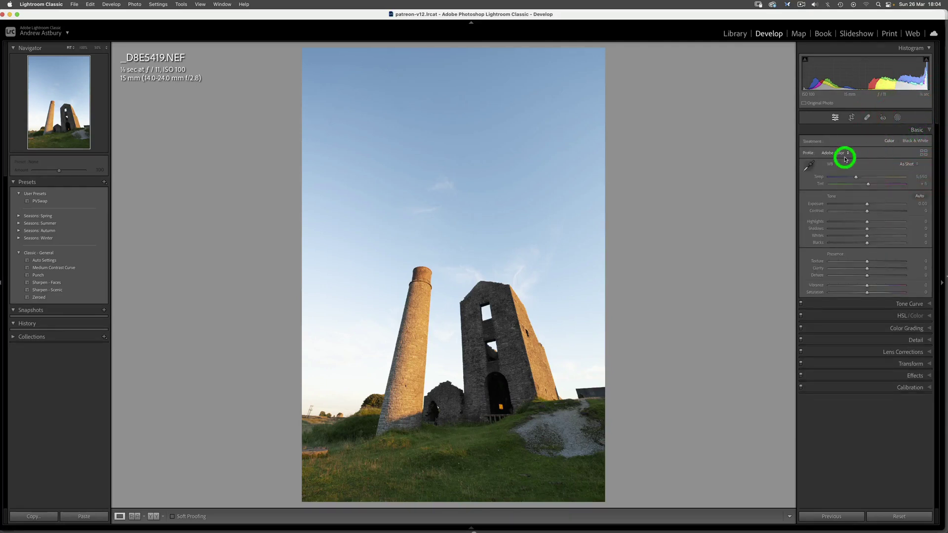
{"action": "left_click", "coordinate": [924, 154]}
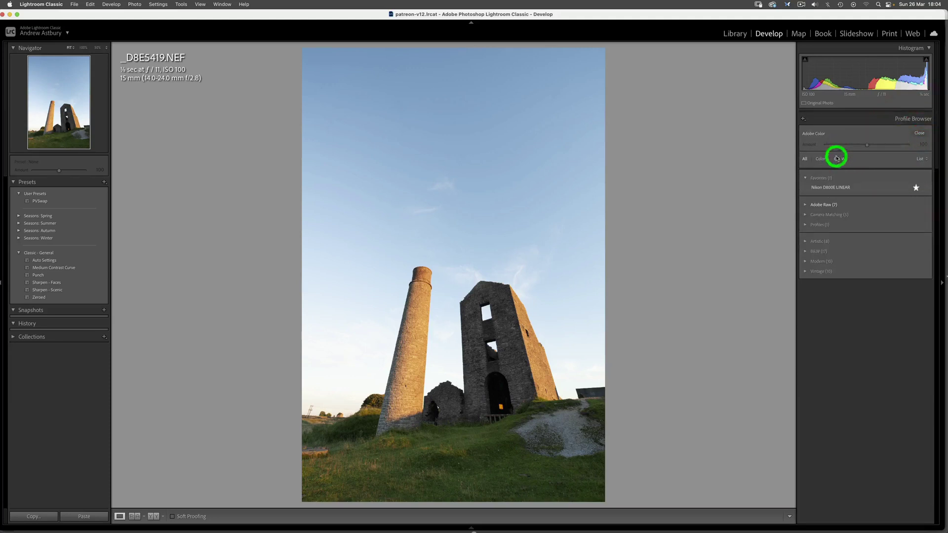
{"action": "left_click", "coordinate": [840, 188]}
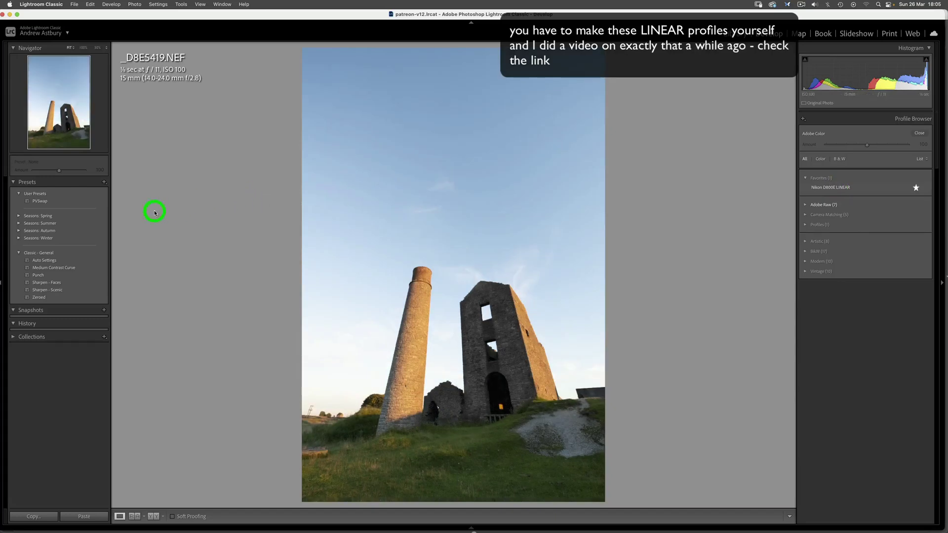
{"action": "left_click", "coordinate": [38, 202]}
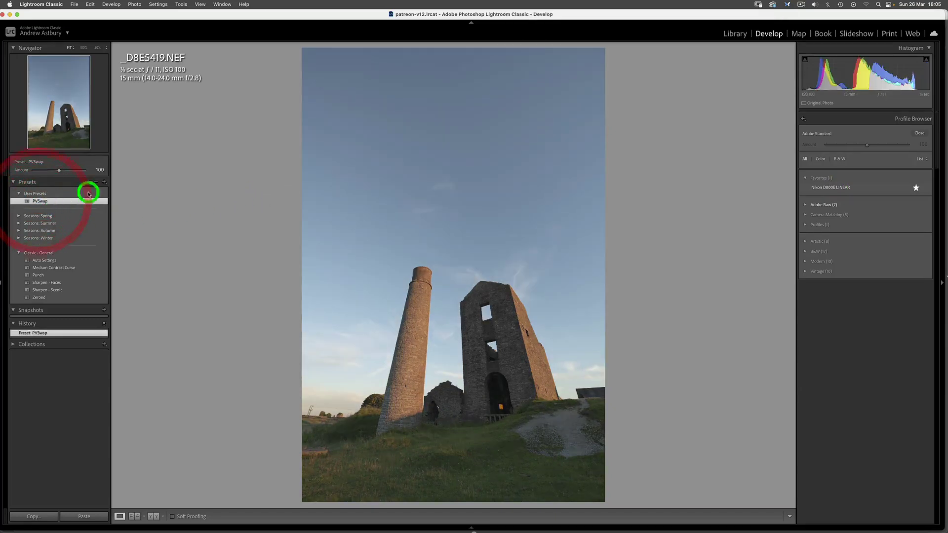
Check the PVSwap values: Exposure −1.00, Contrast −33, Blacks +25 and a straight tone curve.
{"action": "left_click", "coordinate": [918, 132]}
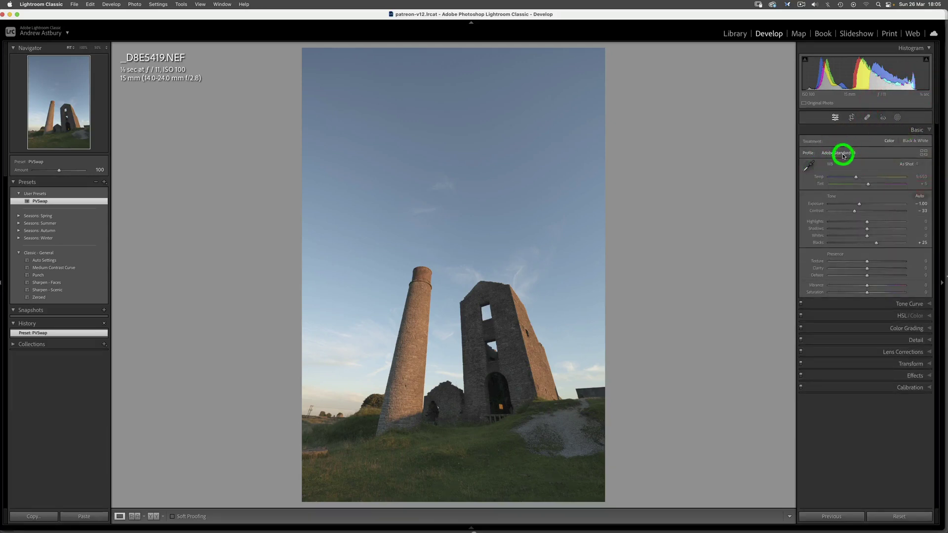
{"action": "left_click", "coordinate": [907, 305]}
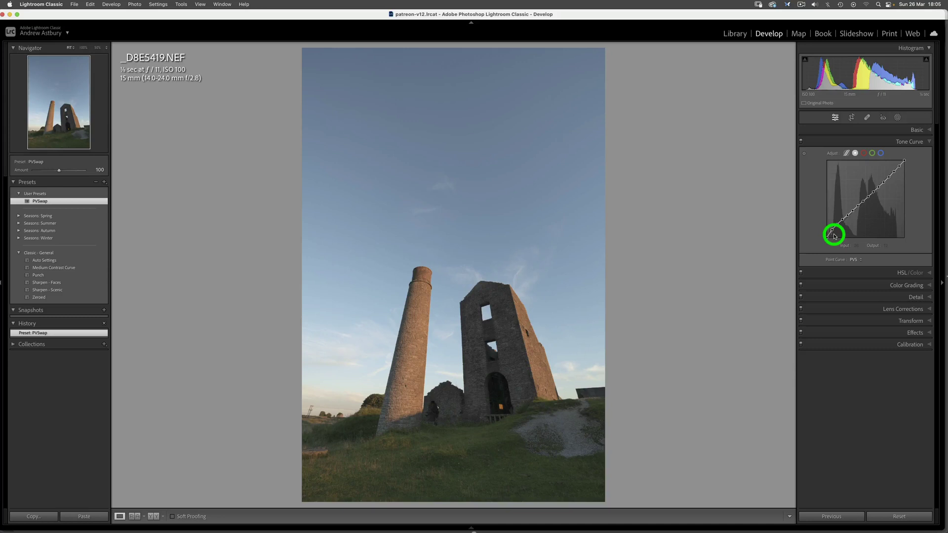
{"action": "left_click", "coordinate": [917, 130]}
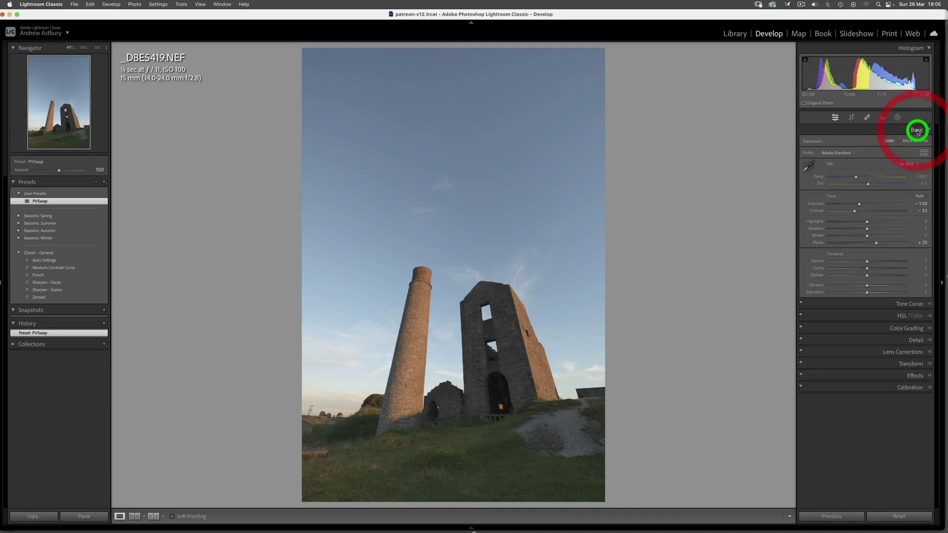
Reset the photo's develop settings and give it only the Nikon D800E LINEAR camera profile.
{"action": "right_click", "coordinate": [458, 255]}
{"action": "mouse_move", "coordinate": [526, 257]}
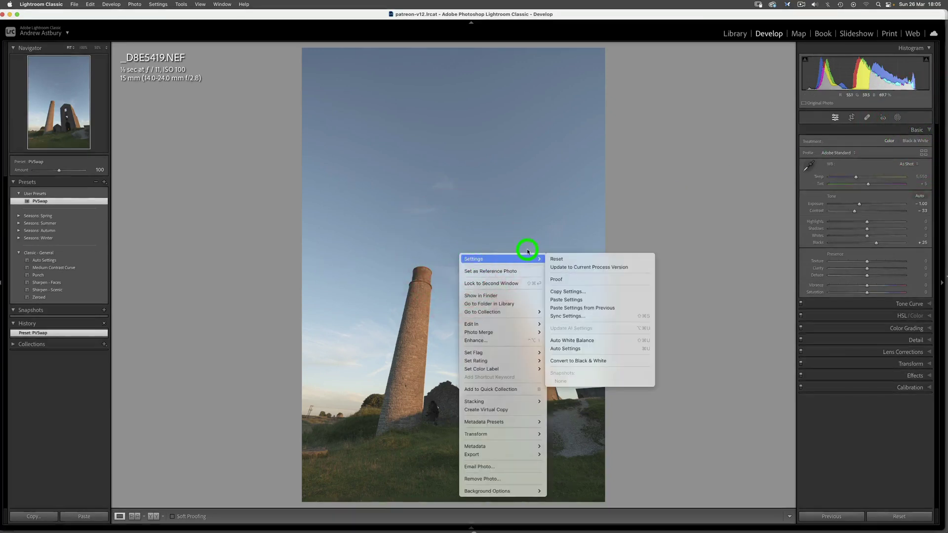
{"action": "left_click", "coordinate": [557, 259]}
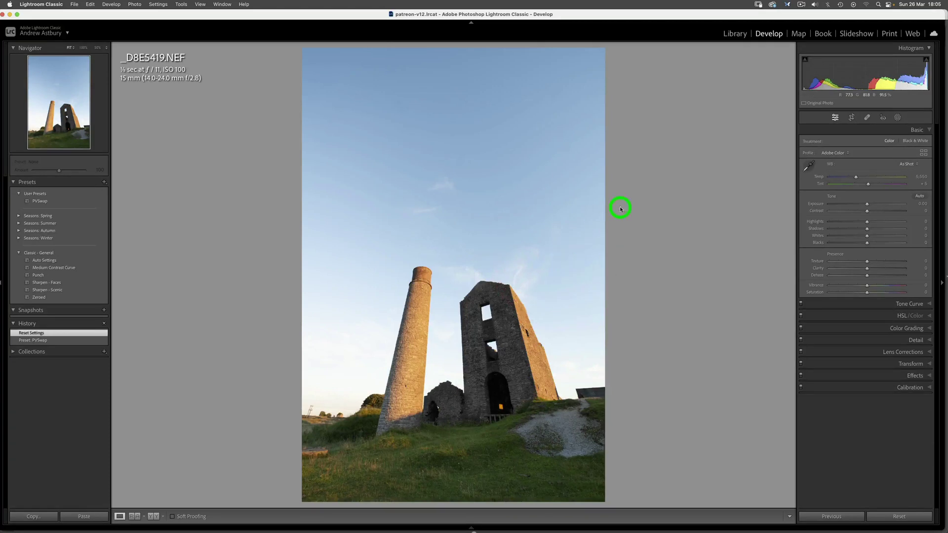
{"action": "left_click", "coordinate": [924, 153]}
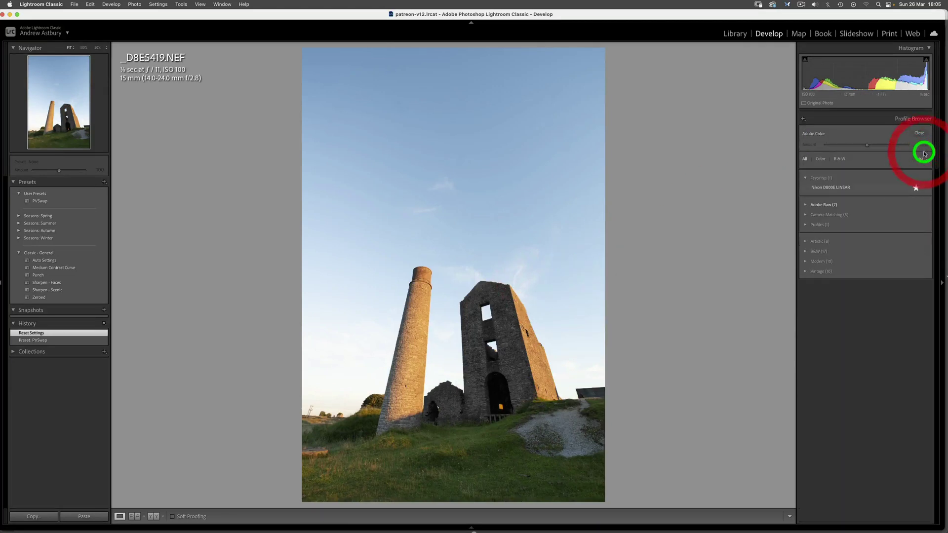
{"action": "left_click", "coordinate": [830, 189]}
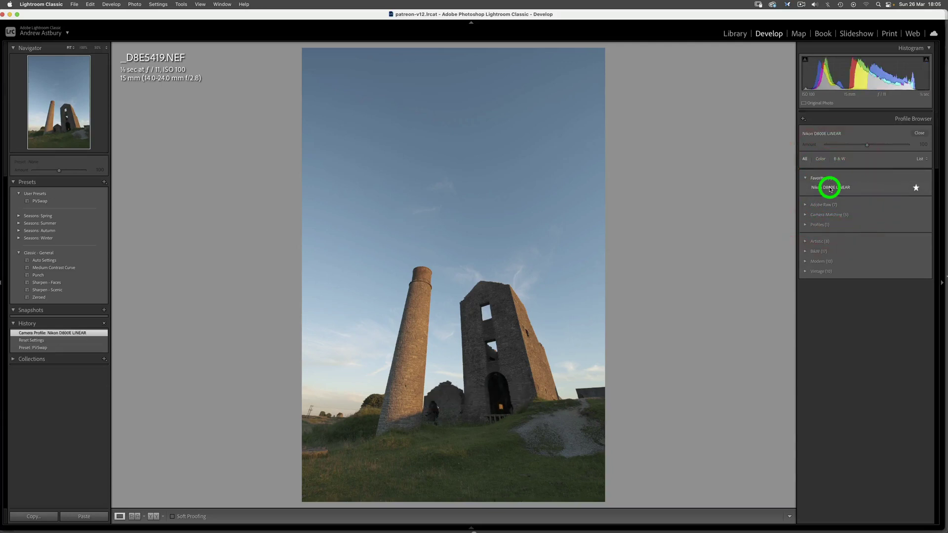
{"action": "left_click", "coordinate": [918, 133]}
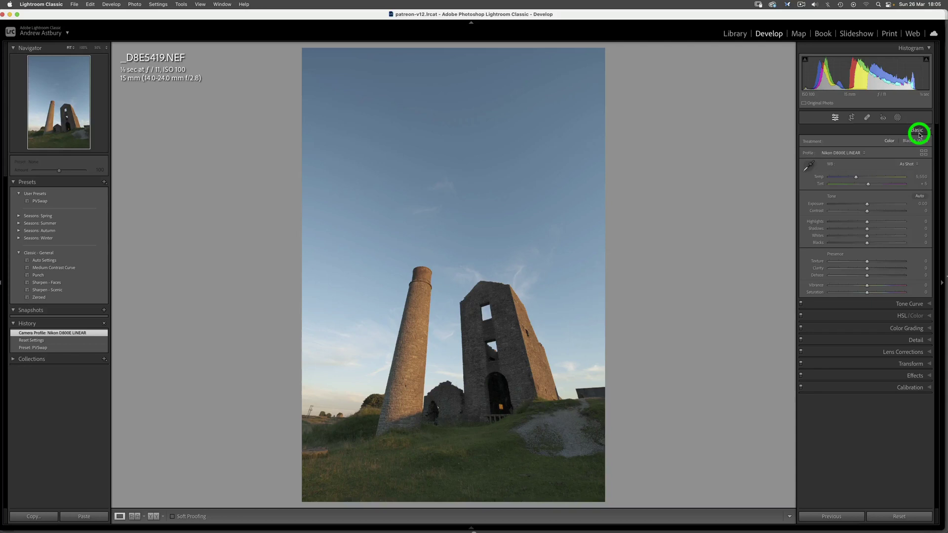
Apply the PVS point curve in Tone Curve, then revert history to 'Preset: PVSwap'.
{"action": "left_click", "coordinate": [907, 305]}
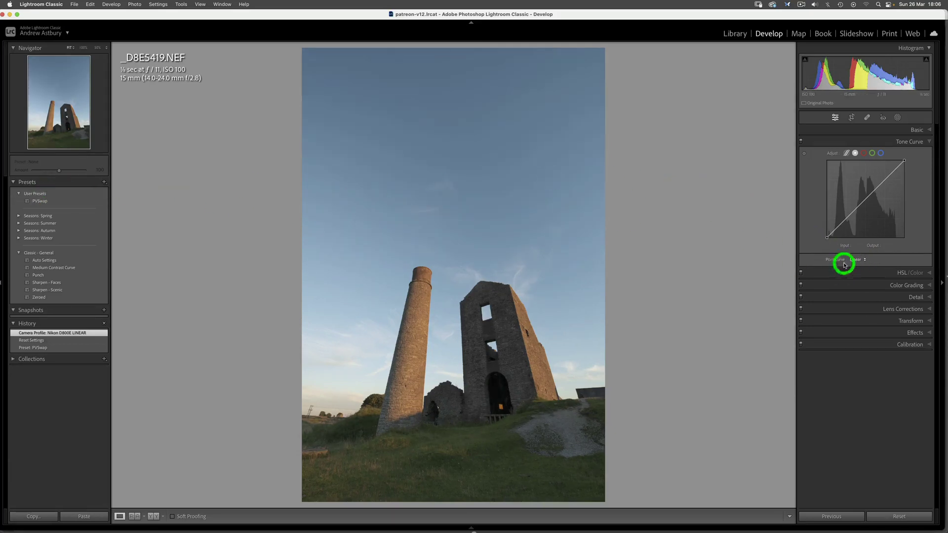
{"action": "left_click", "coordinate": [865, 262]}
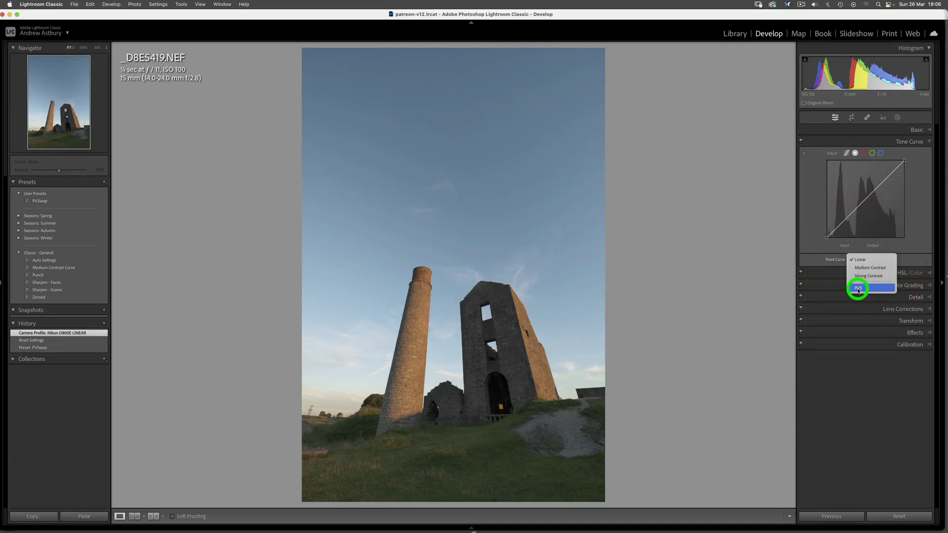
{"action": "left_click", "coordinate": [859, 289]}
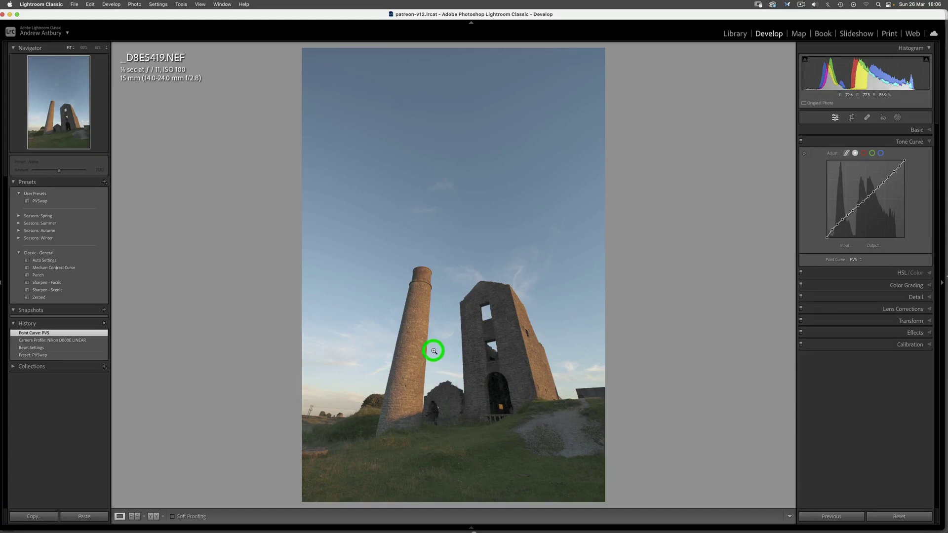
{"action": "left_click", "coordinate": [42, 355]}
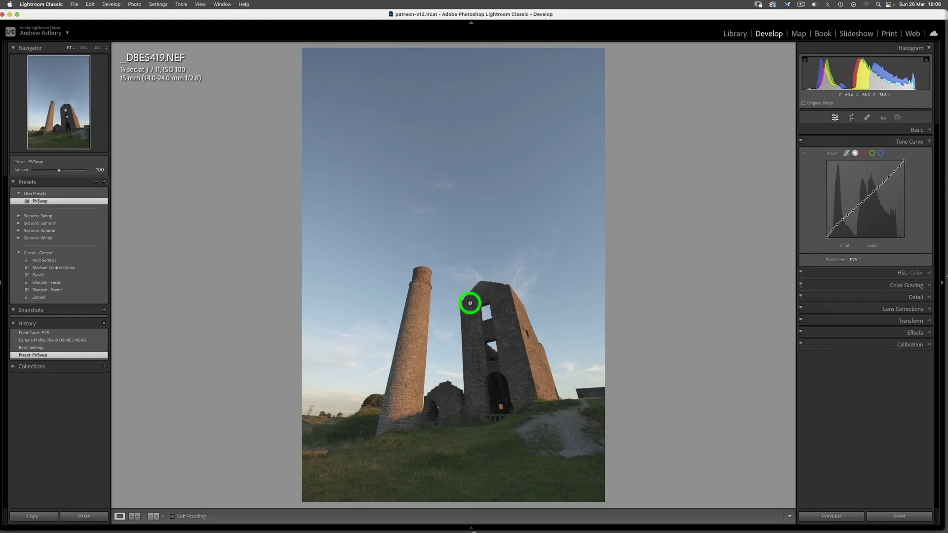
{"action": "mouse_move", "coordinate": [321, 527]}
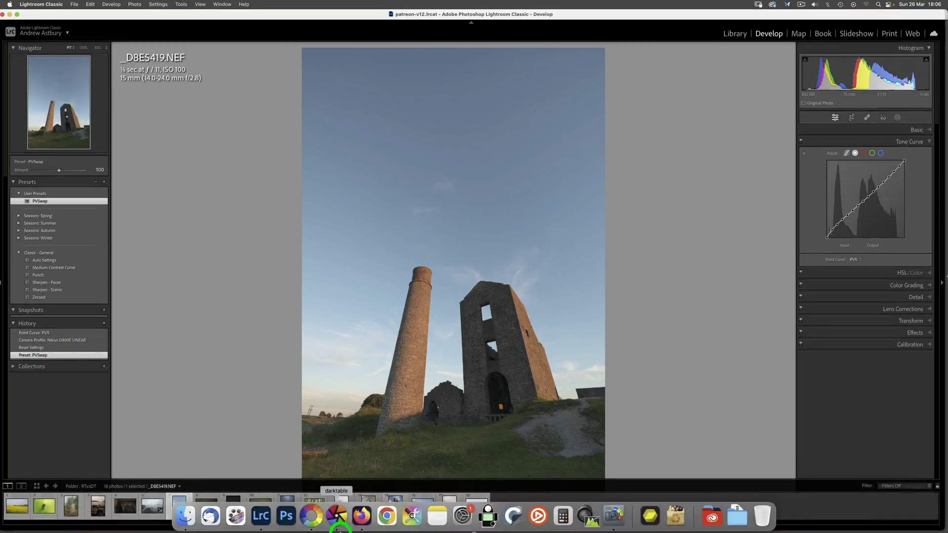
Show _D8E5419.NEF in RawTherapee with side panels hidden, its window narrowed beside Lightroom's version.
{"action": "left_click", "coordinate": [313, 519]}
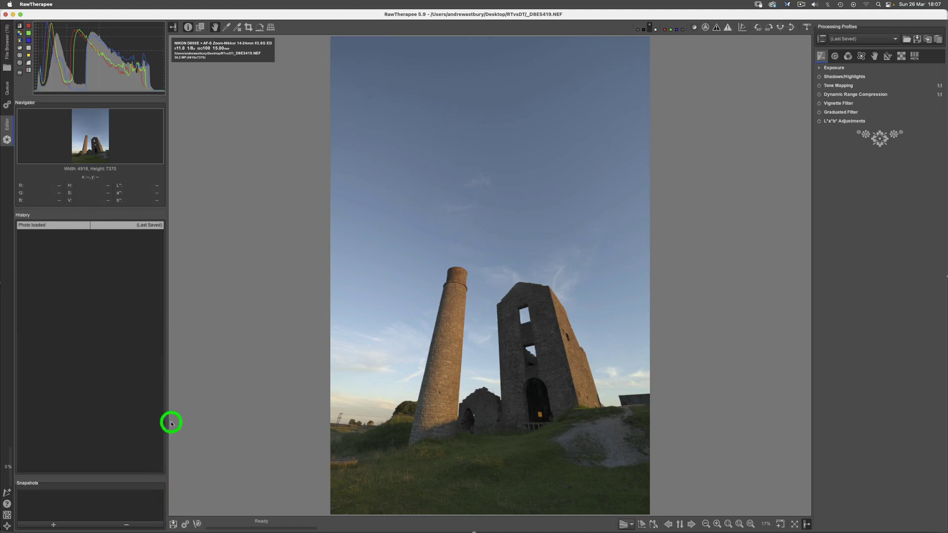
{"action": "left_click", "coordinate": [173, 27]}
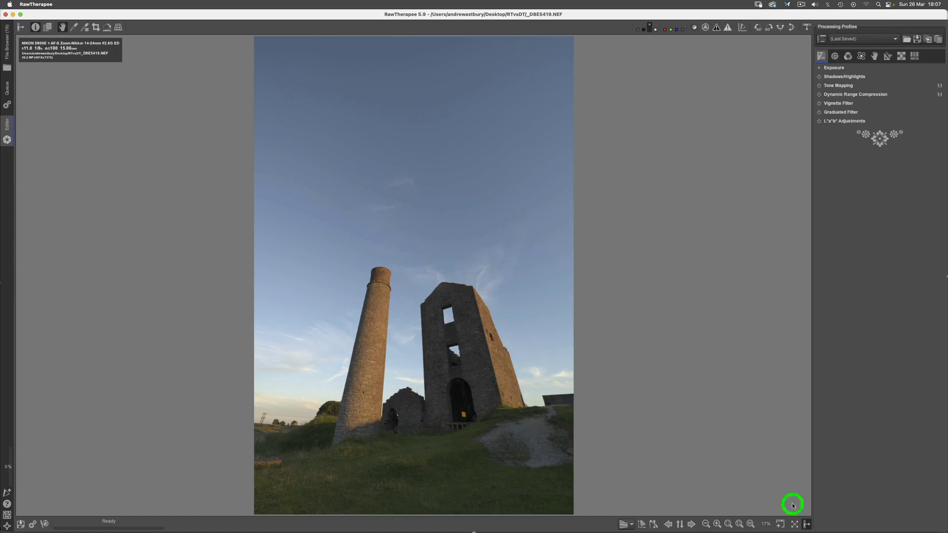
{"action": "left_click", "coordinate": [806, 524]}
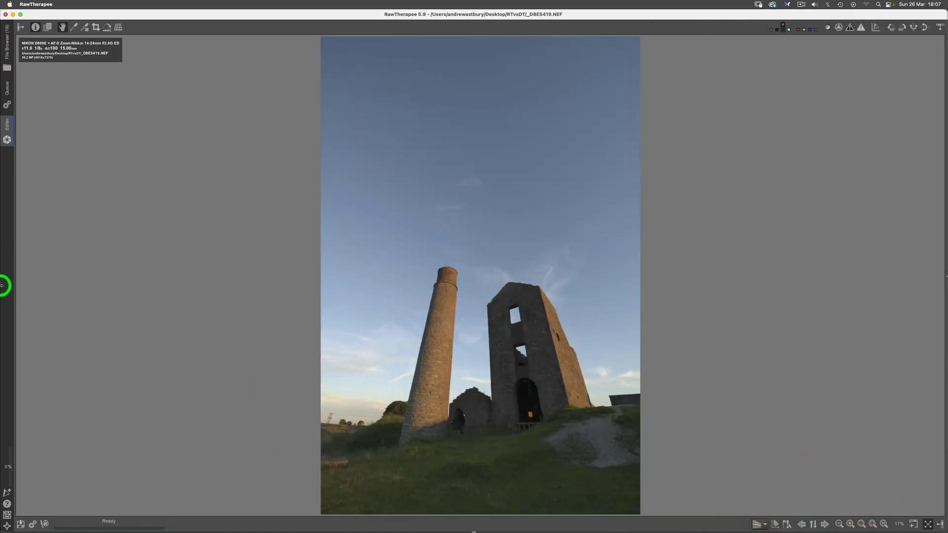
{"action": "left_click_drag", "start_coordinate": [2, 285], "coordinate": [562, 286]}
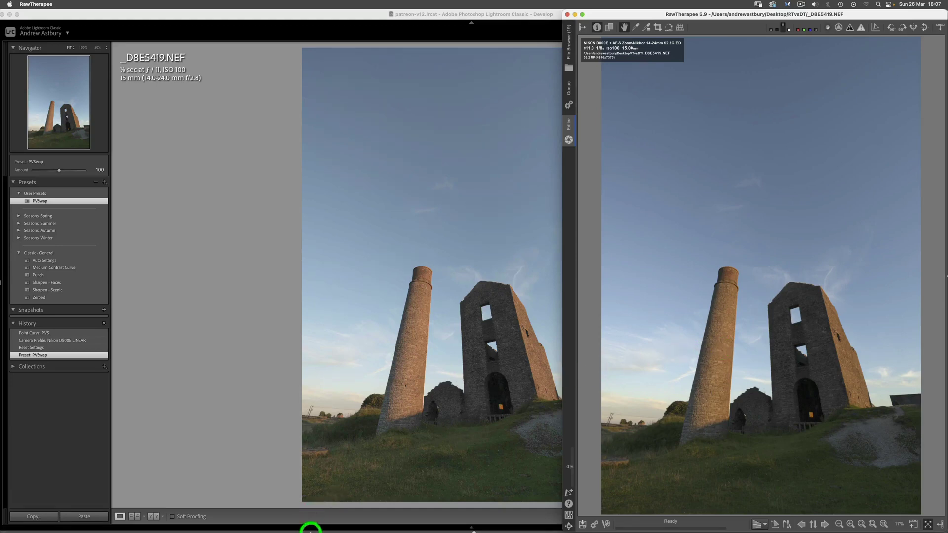
{"action": "key", "text": "alt+super+d"}
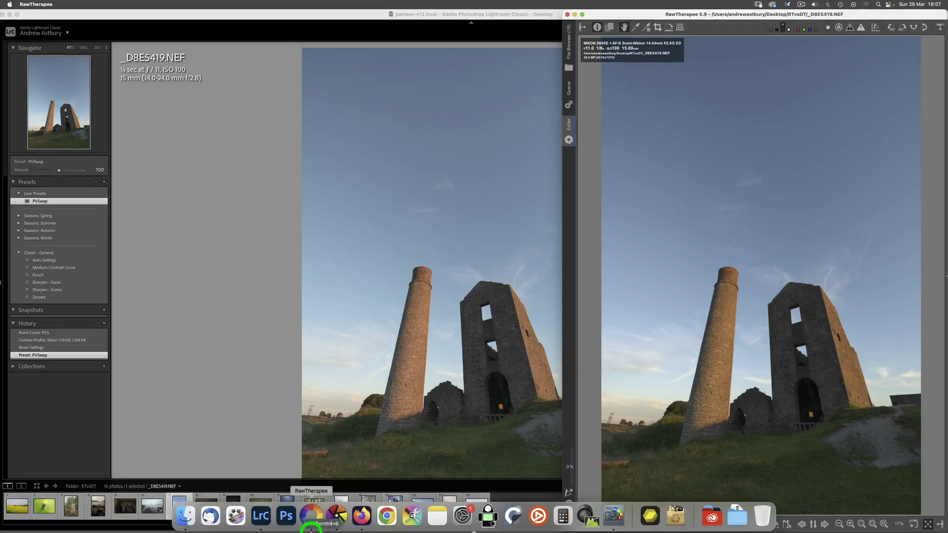
Switch to darktable's darkroom showing the mine-ruins raw, history stepped back to the original entry.
{"action": "left_click", "coordinate": [338, 520]}
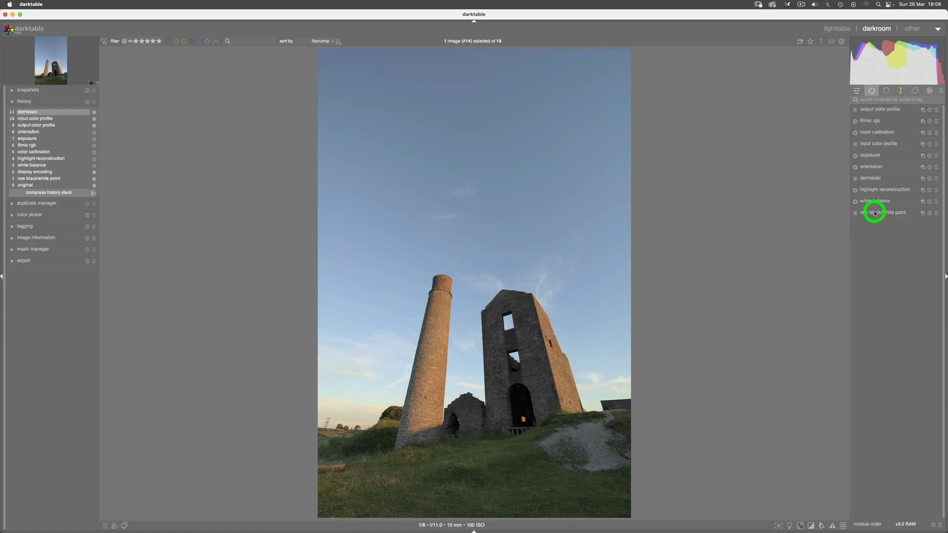
{"action": "mouse_move", "coordinate": [876, 214]}
Revert the history to original and apply the raw preset to the output color profile.
{"action": "left_click", "coordinate": [28, 187]}
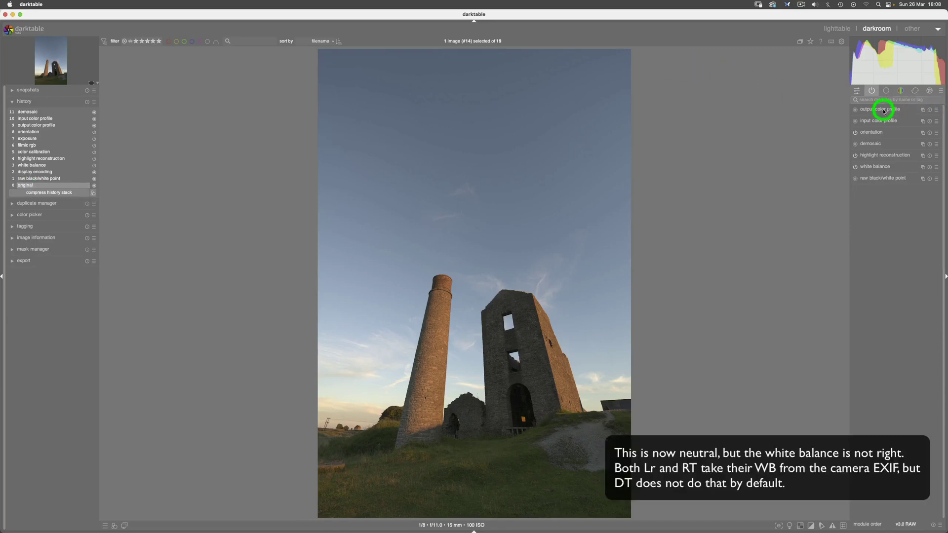
{"action": "left_click", "coordinate": [936, 113]}
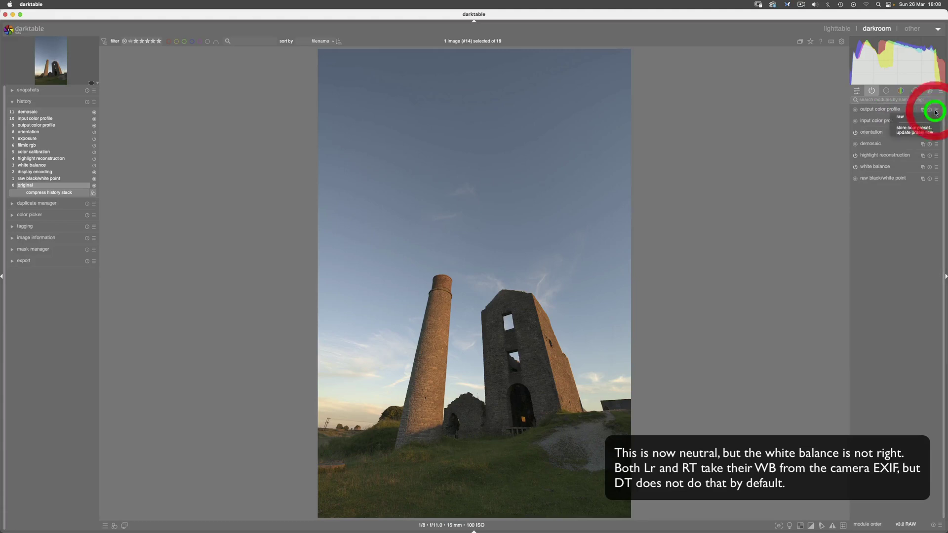
{"action": "left_click", "coordinate": [902, 119]}
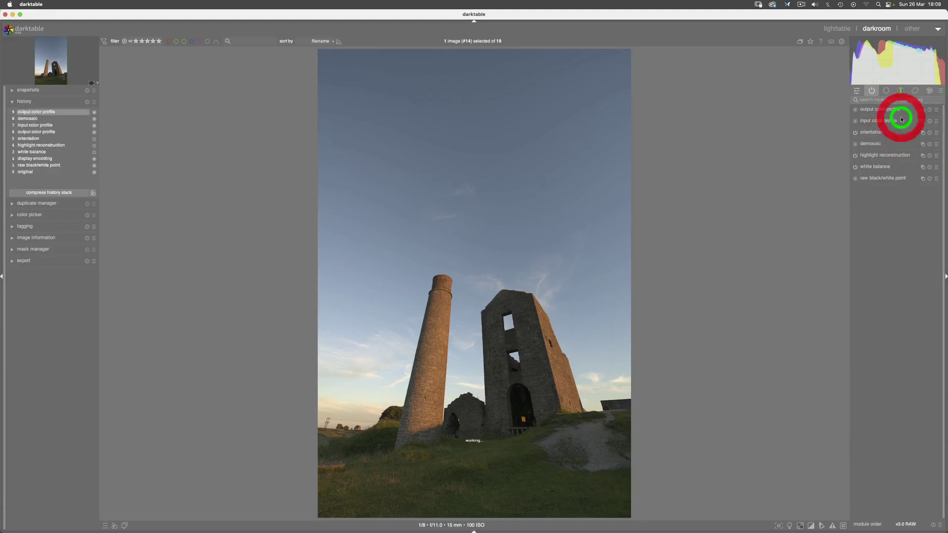
{"action": "left_click", "coordinate": [891, 110]}
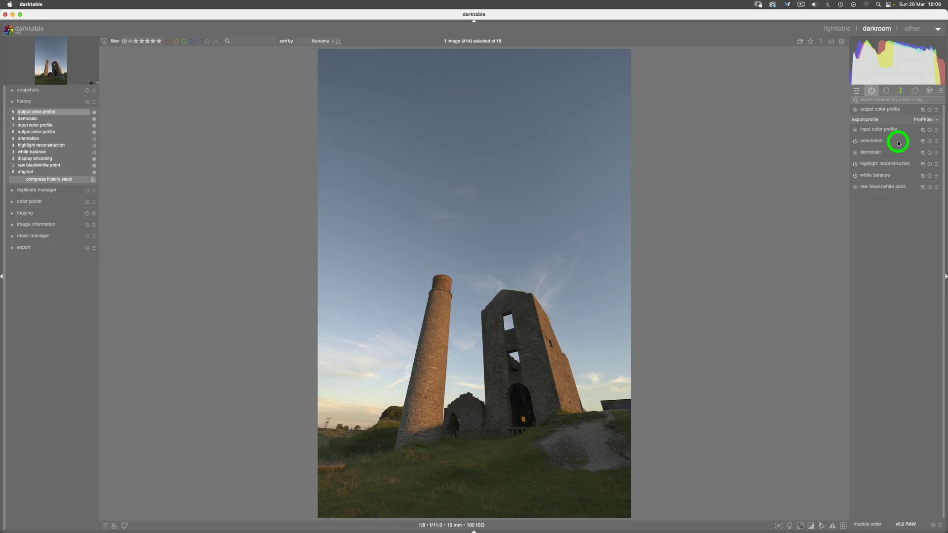
Apply the raw preset to the input color profile, then expand demosaic.
{"action": "left_click", "coordinate": [936, 129]}
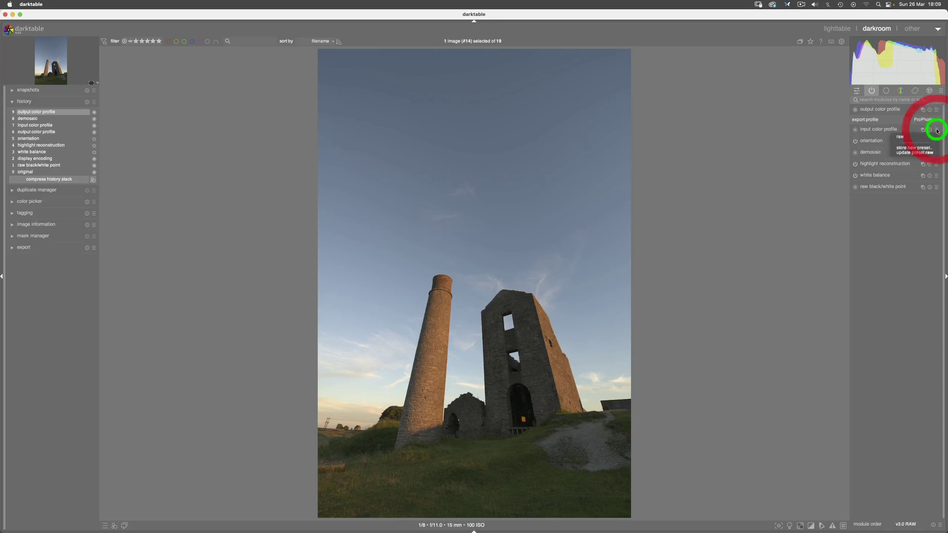
{"action": "left_click", "coordinate": [904, 136]}
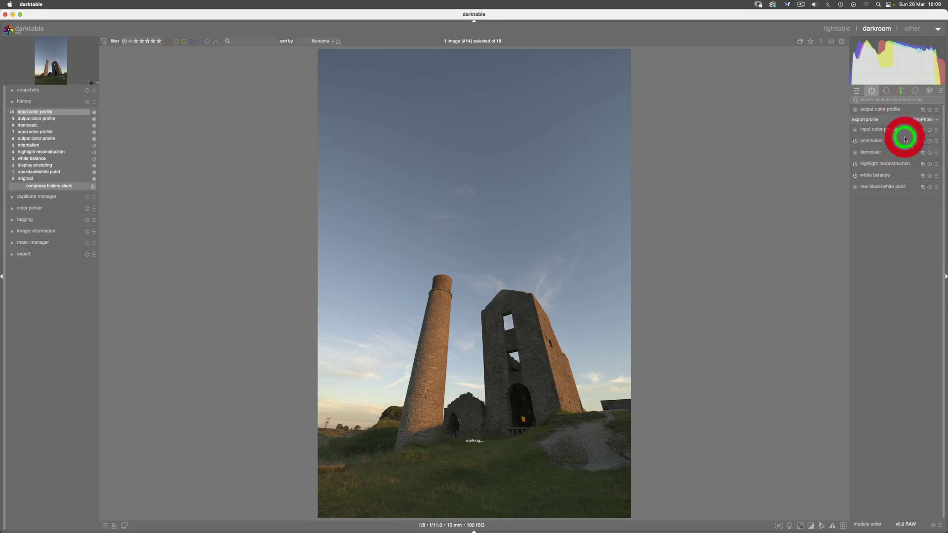
{"action": "left_click", "coordinate": [876, 130]}
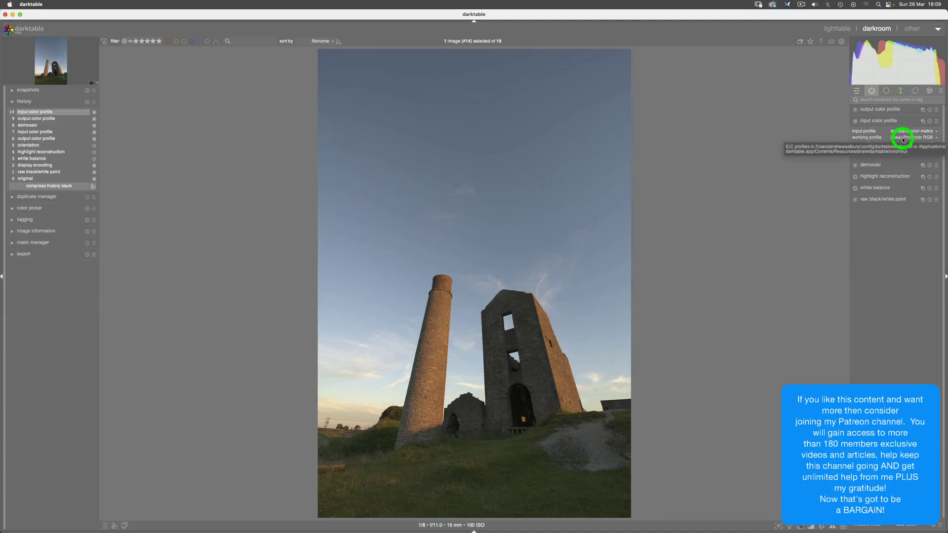
{"action": "left_click", "coordinate": [871, 166]}
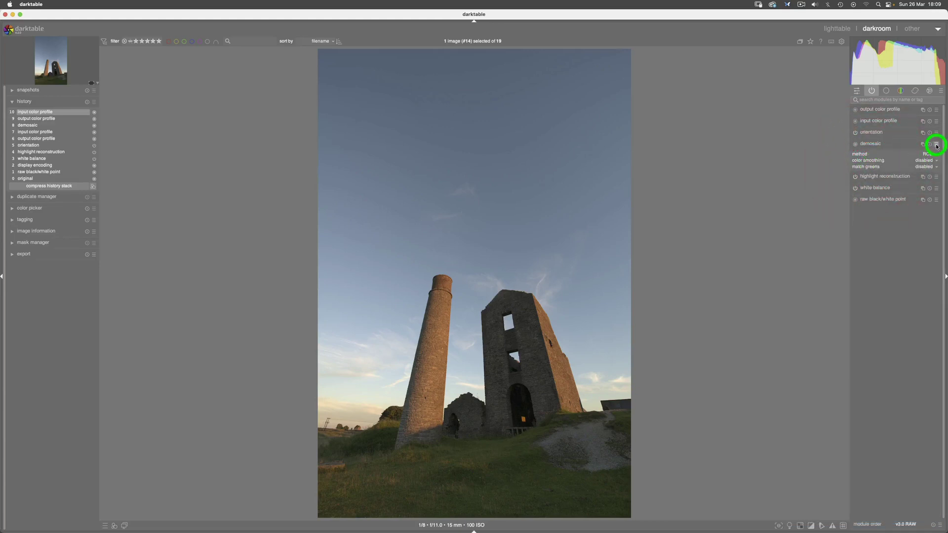
Apply demosaic's raw preset and confirm color calibration is not among the active modules.
{"action": "left_click", "coordinate": [936, 144]}
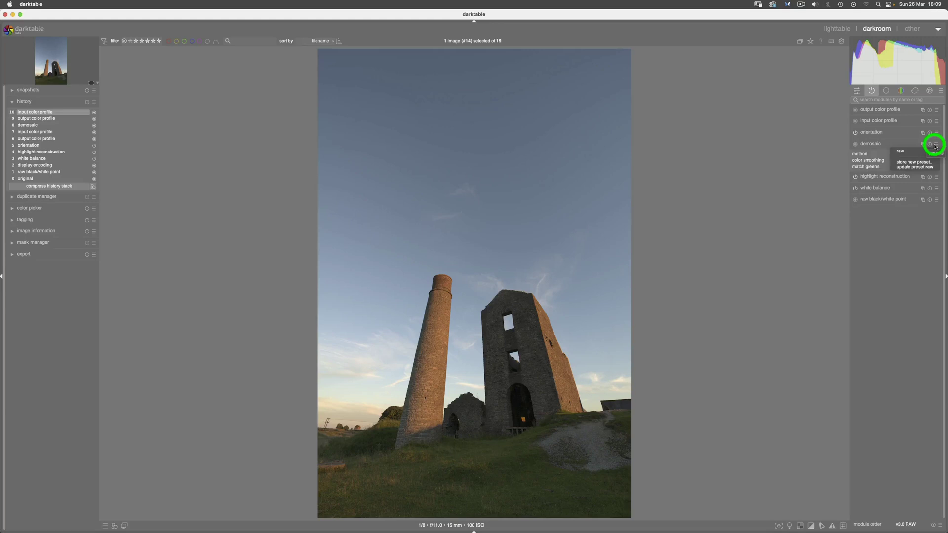
{"action": "left_click", "coordinate": [908, 152]}
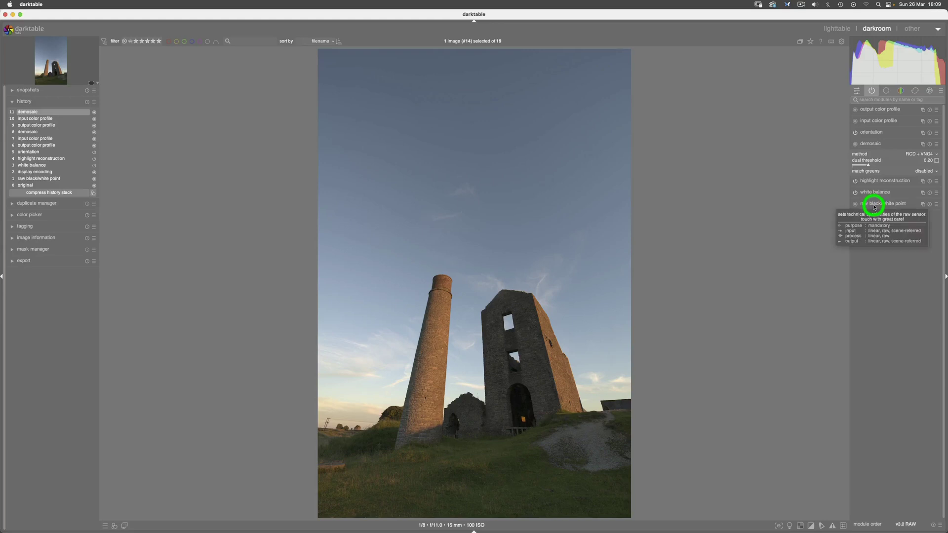
{"action": "left_click", "coordinate": [900, 90]}
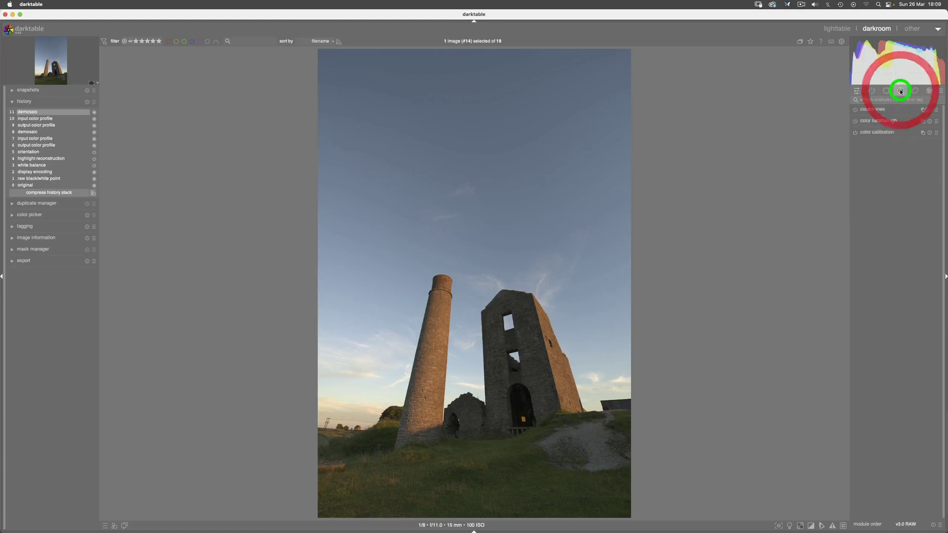
{"action": "left_click", "coordinate": [871, 91]}
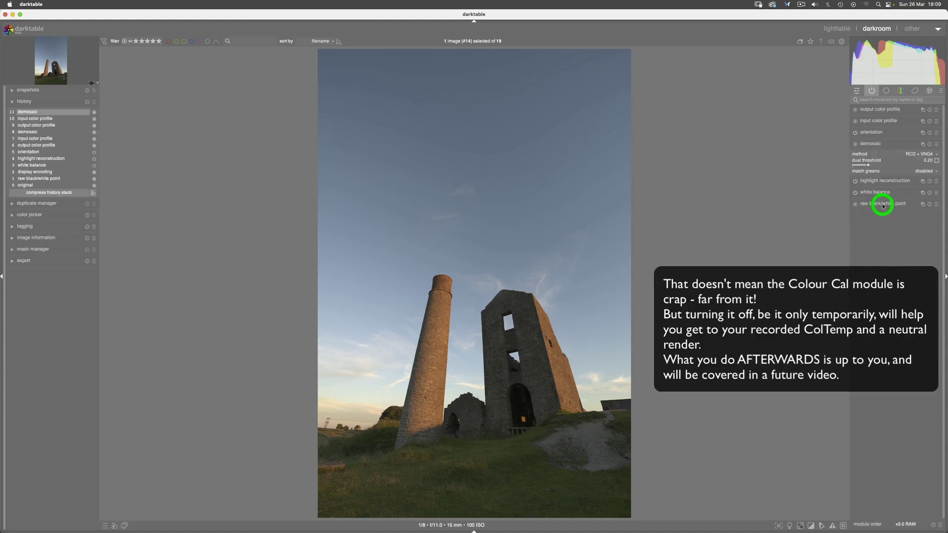
Set white balance to the as-shot camera values, 5624 K with tint 1.015.
{"action": "left_click", "coordinate": [870, 193]}
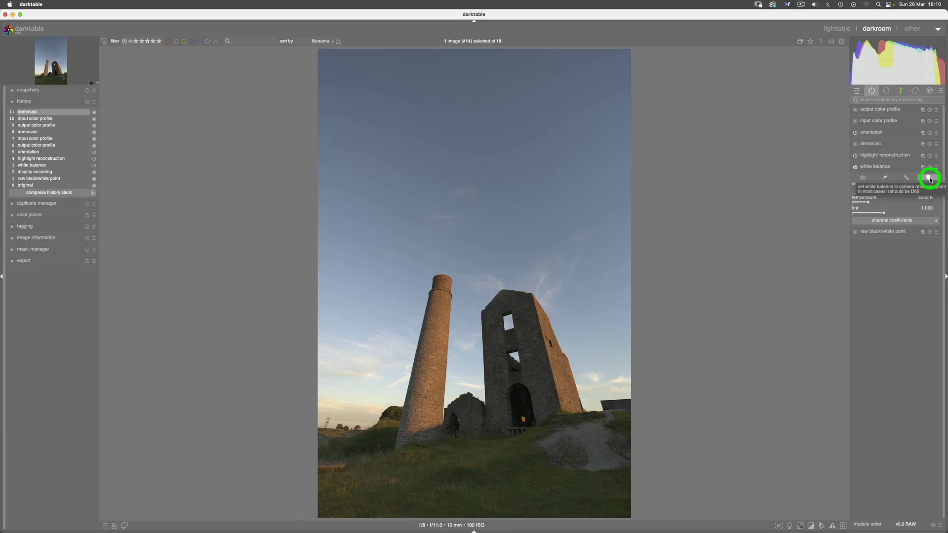
{"action": "left_click", "coordinate": [931, 179]}
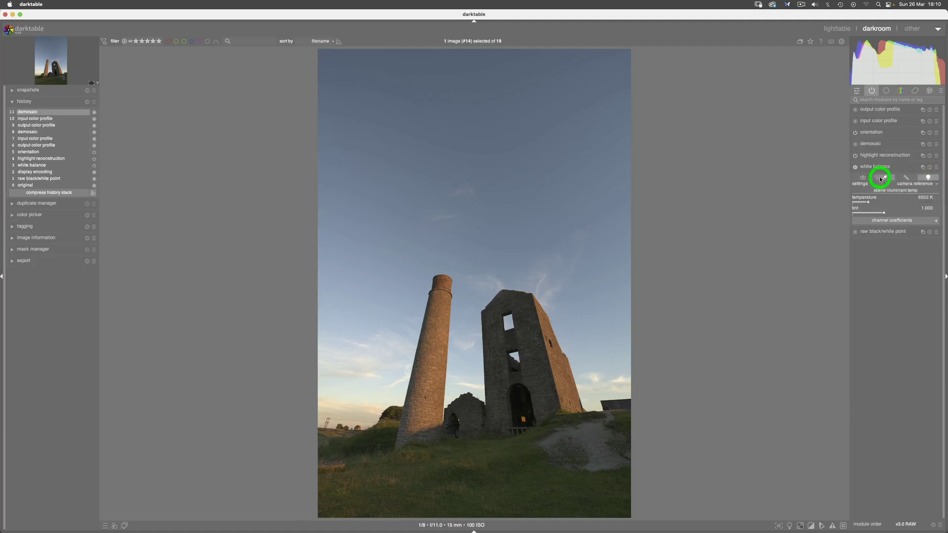
{"action": "left_click", "coordinate": [863, 179]}
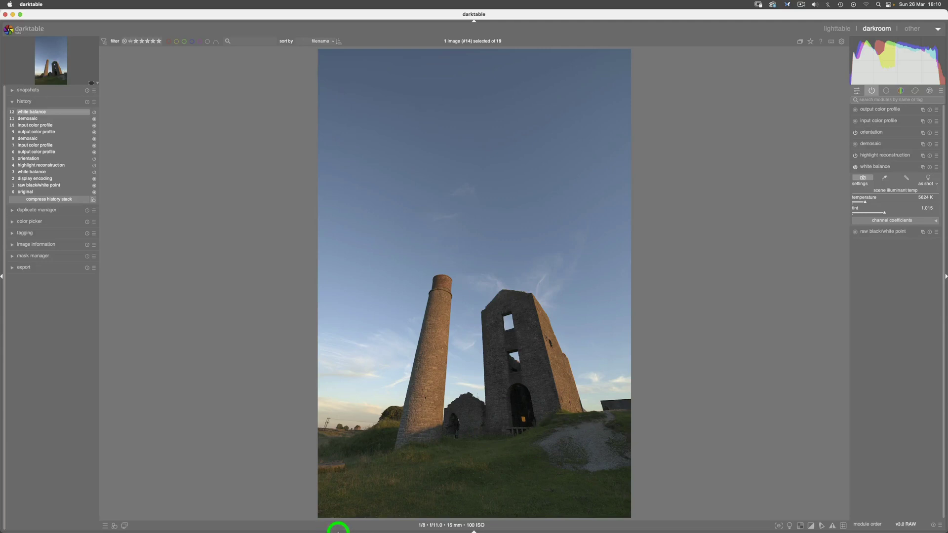
{"action": "mouse_move", "coordinate": [329, 527]}
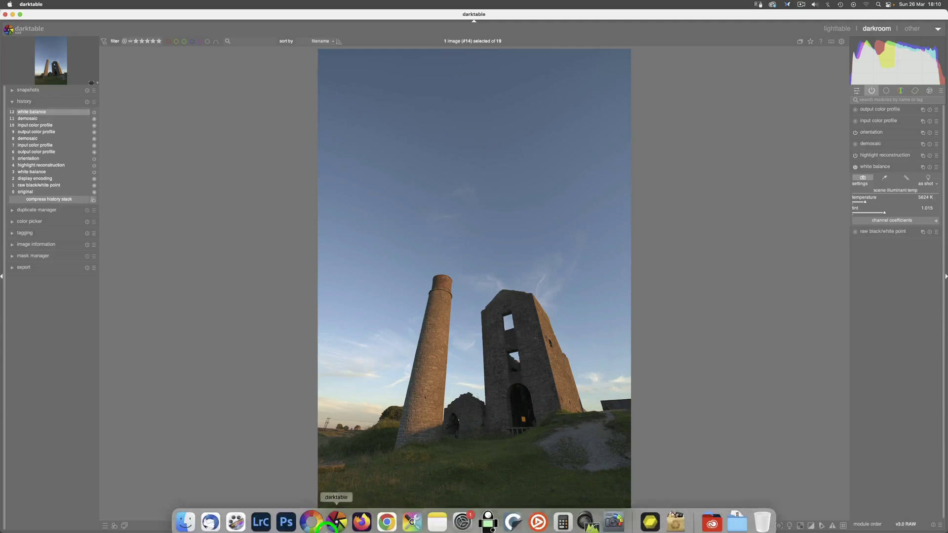
{"action": "left_click", "coordinate": [316, 523]}
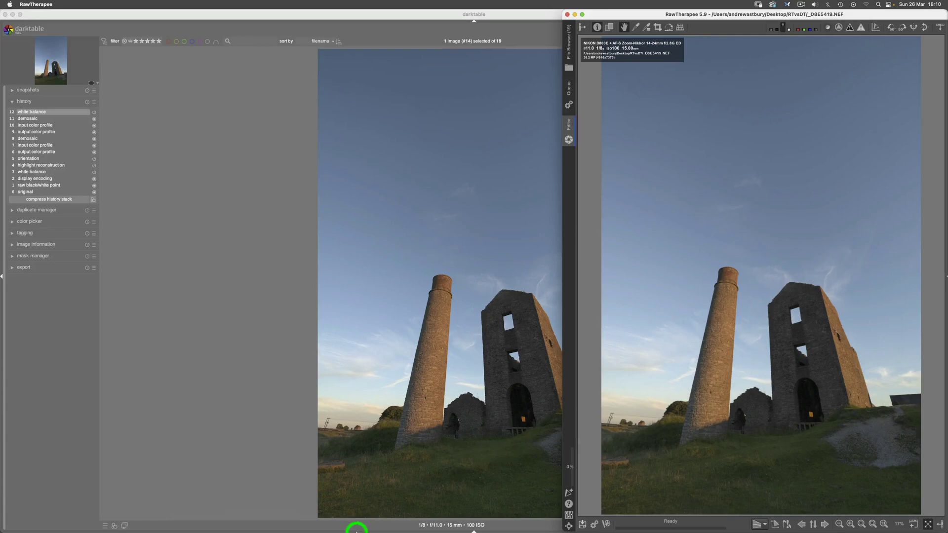
{"action": "mouse_move", "coordinate": [360, 518]}
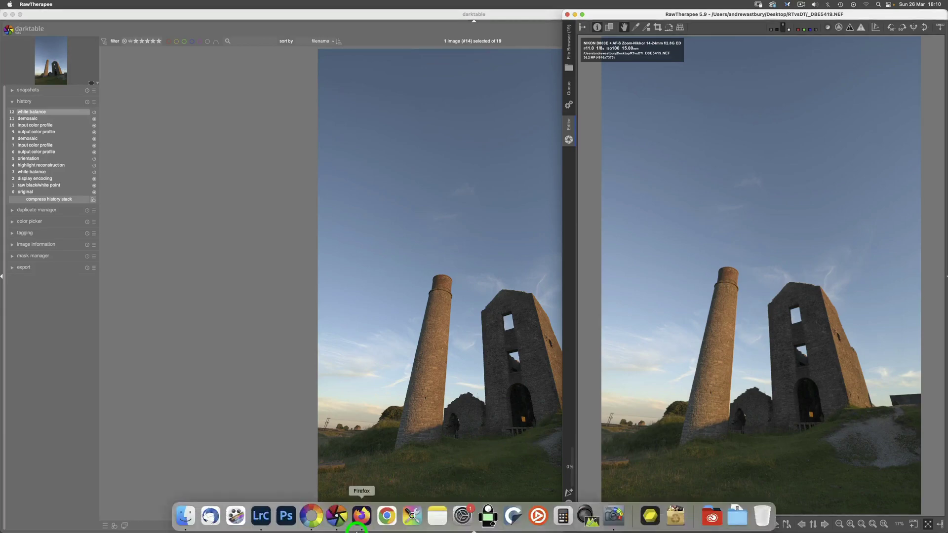
{"action": "left_click", "coordinate": [263, 519]}
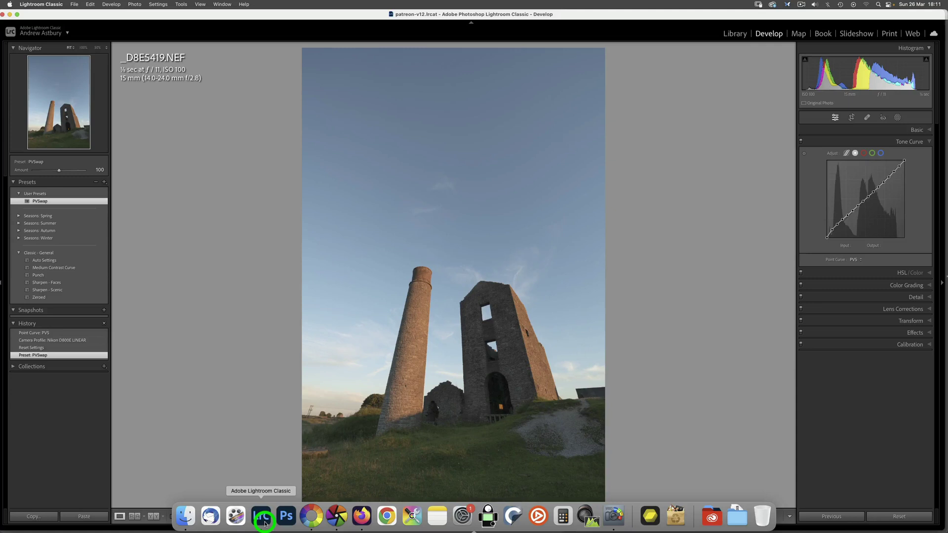
{"action": "left_click", "coordinate": [338, 517]}
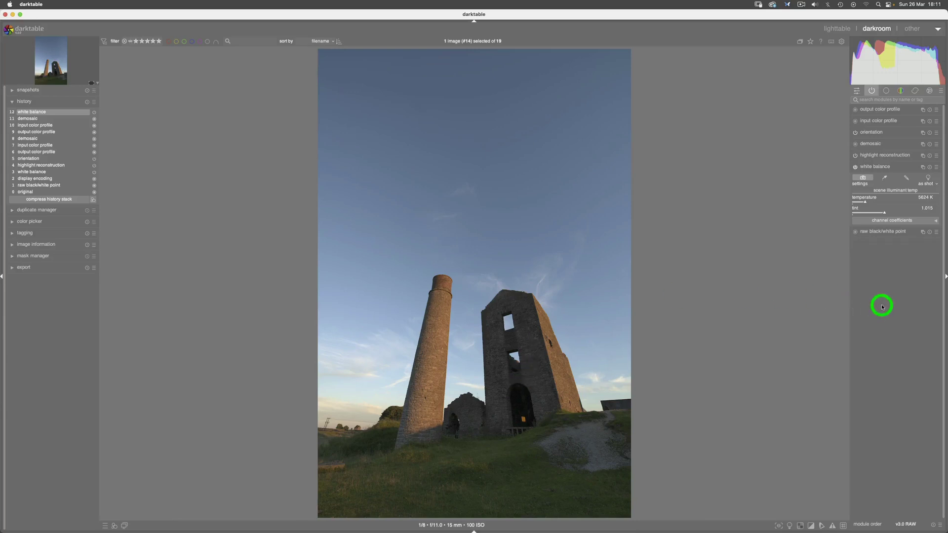
Select '0 original' in the history and compress the history stack.
{"action": "left_click", "coordinate": [25, 193]}
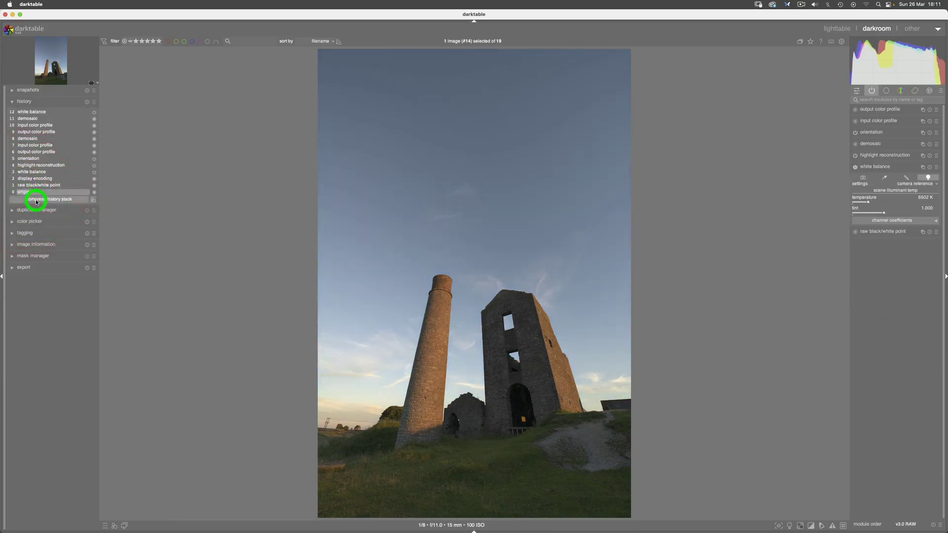
{"action": "left_click", "coordinate": [36, 200]}
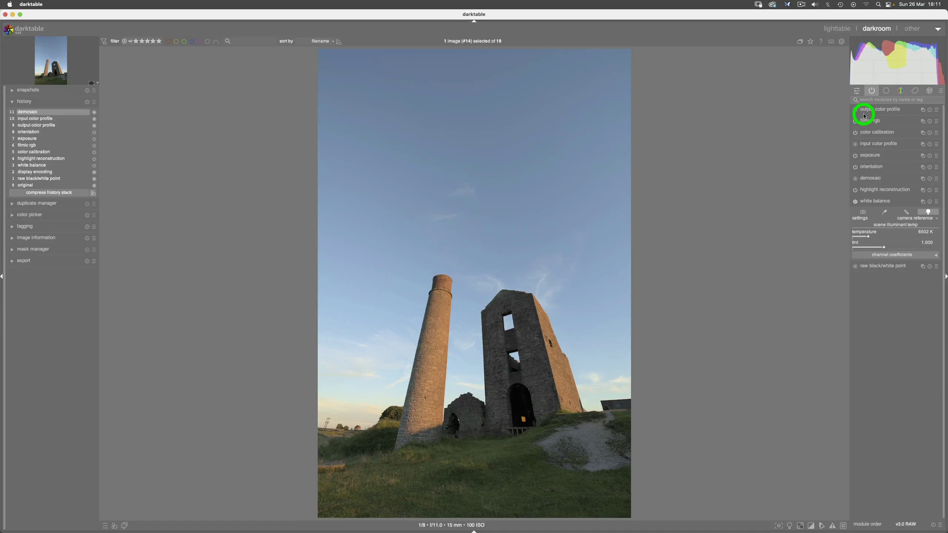
Switch off the filmic rgb, color calibration and exposure modules.
{"action": "left_click", "coordinate": [880, 110]}
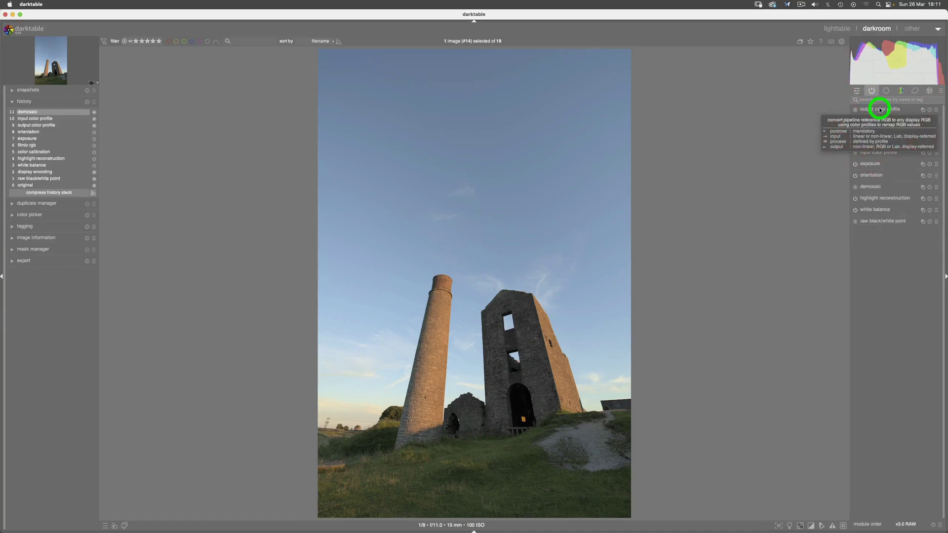
{"action": "left_click", "coordinate": [880, 110]}
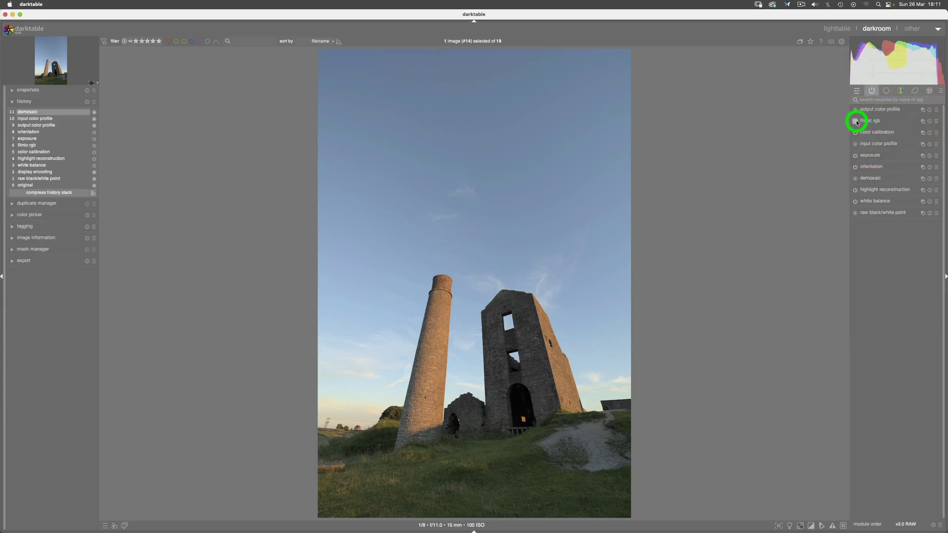
{"action": "left_click", "coordinate": [856, 121]}
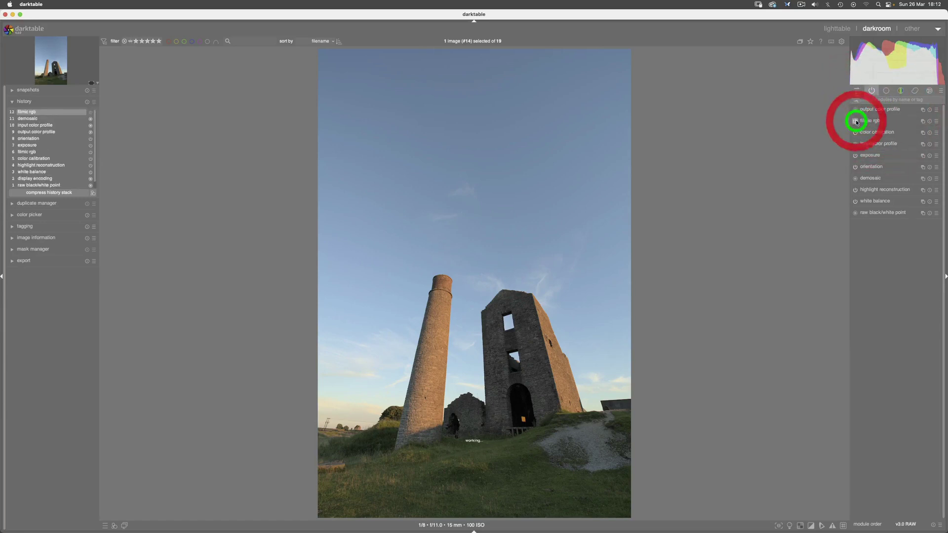
{"action": "left_click", "coordinate": [937, 121]}
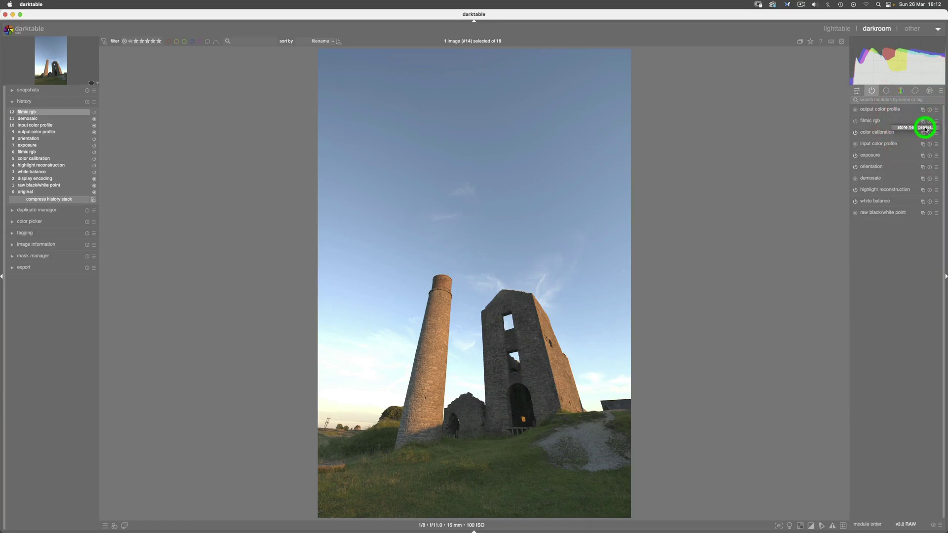
{"action": "left_click", "coordinate": [856, 134]}
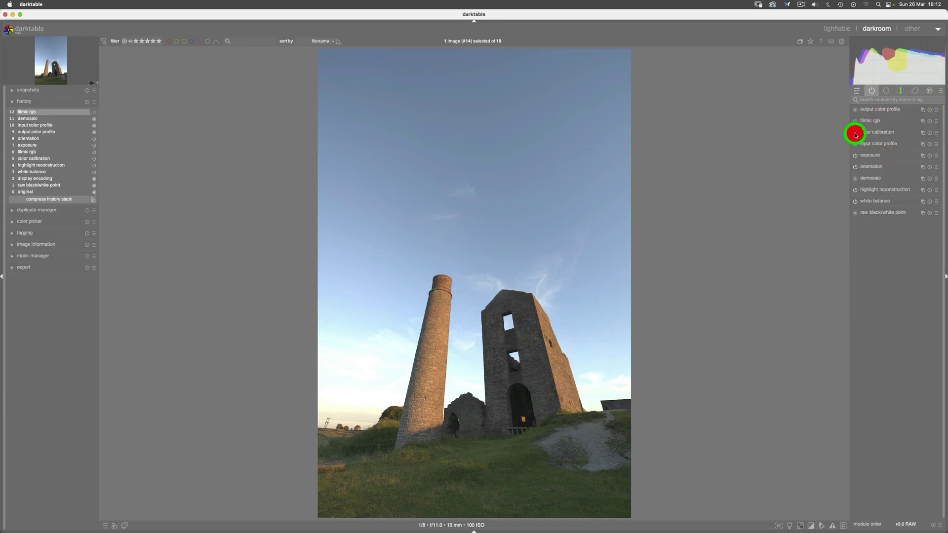
{"action": "left_click", "coordinate": [939, 134]}
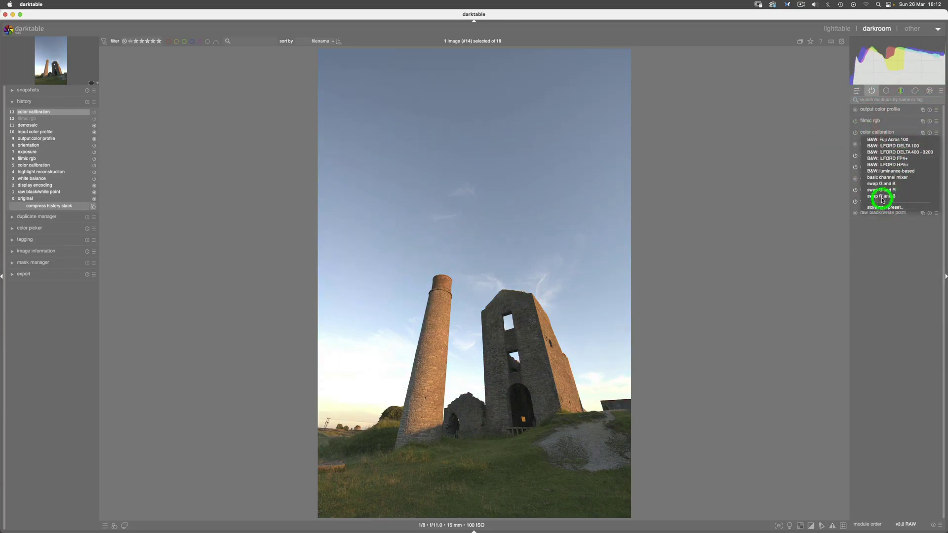
{"action": "left_click", "coordinate": [783, 147]}
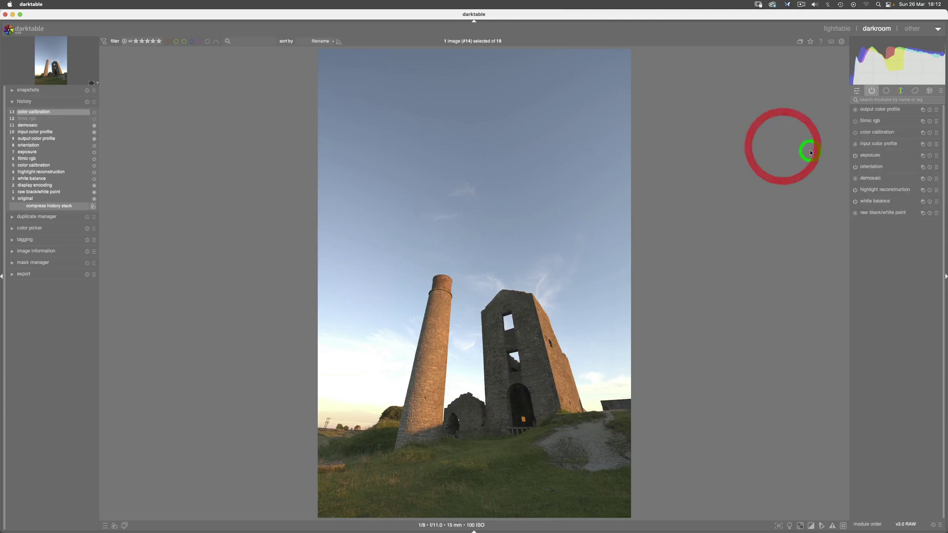
{"action": "left_click", "coordinate": [855, 156]}
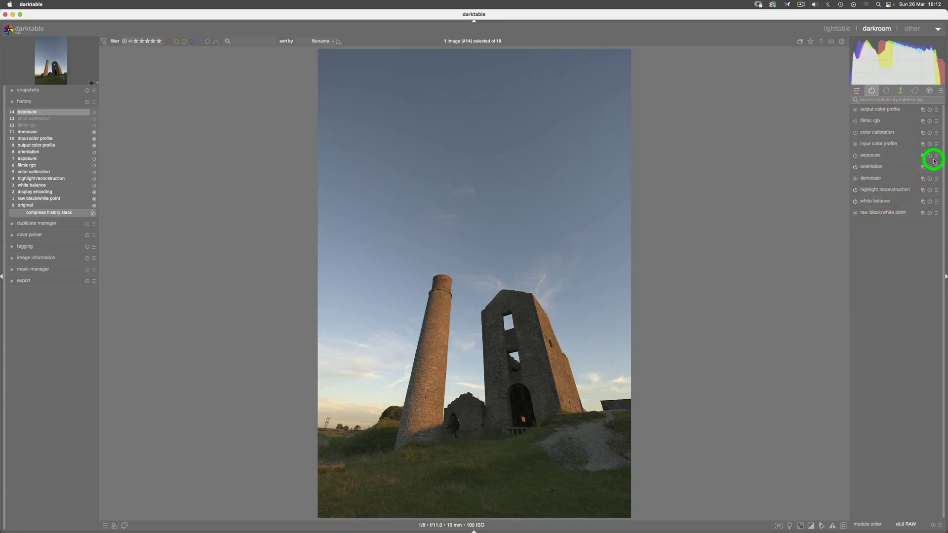
{"action": "left_click", "coordinate": [935, 155]}
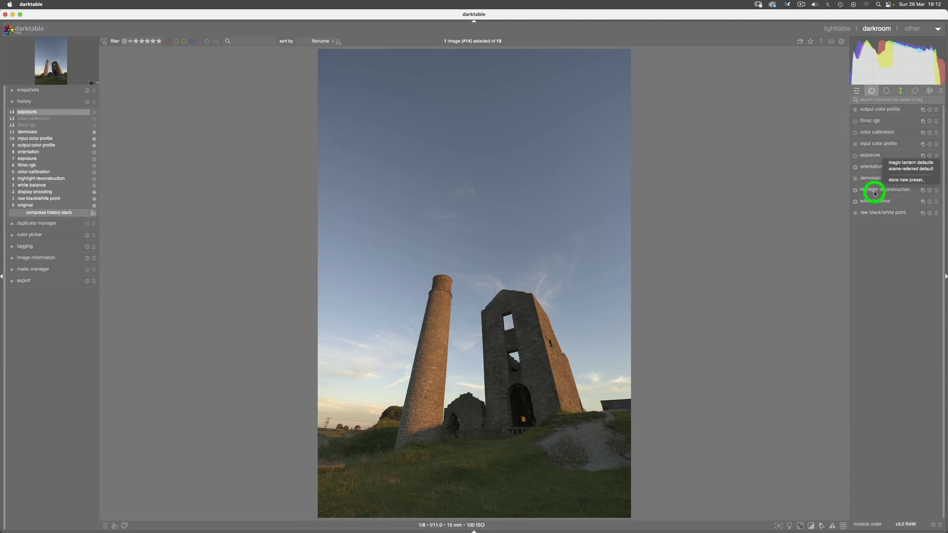
{"action": "left_click", "coordinate": [885, 254]}
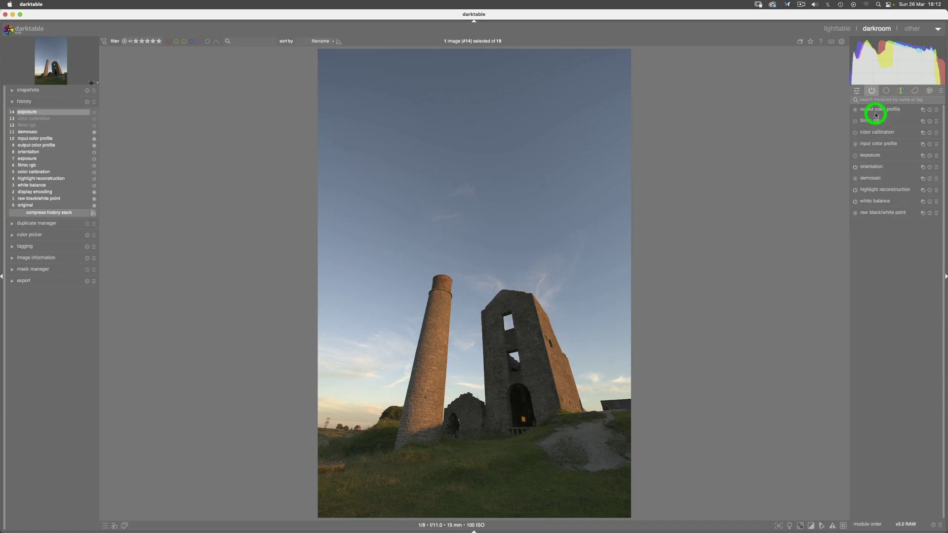
Compress the history back to original, then apply raw presets to input color profile and demosaic.
{"action": "left_click", "coordinate": [34, 205]}
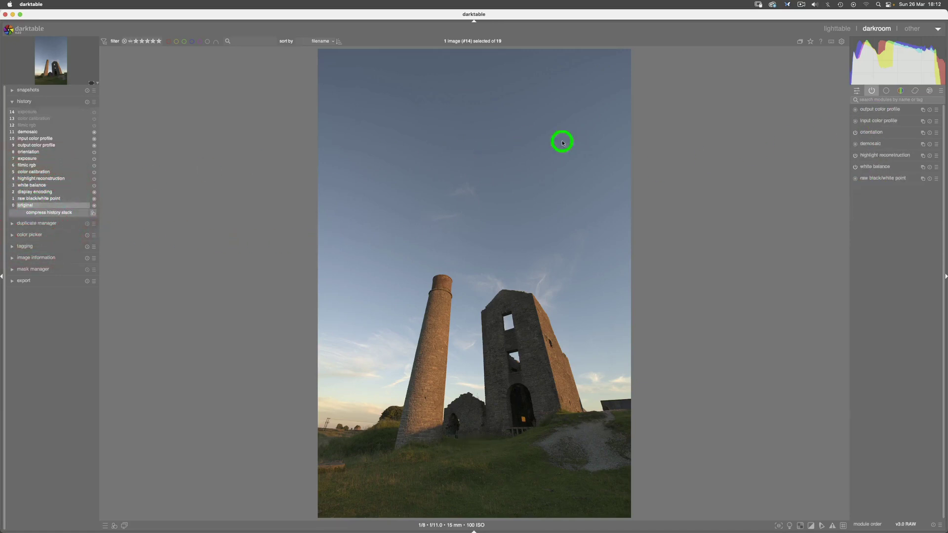
{"action": "left_click", "coordinate": [936, 110]}
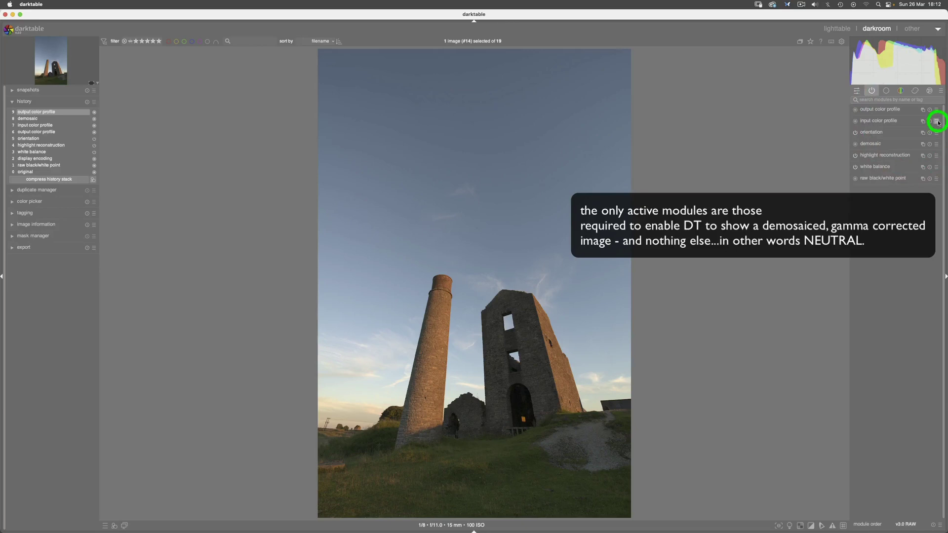
{"action": "left_click", "coordinate": [935, 121]}
{"action": "left_click", "coordinate": [910, 129]}
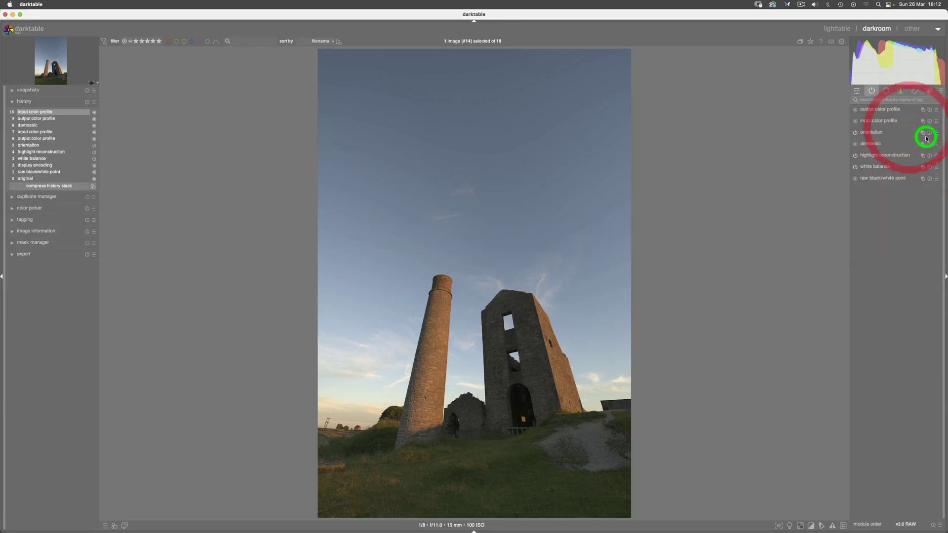
{"action": "left_click", "coordinate": [932, 150]}
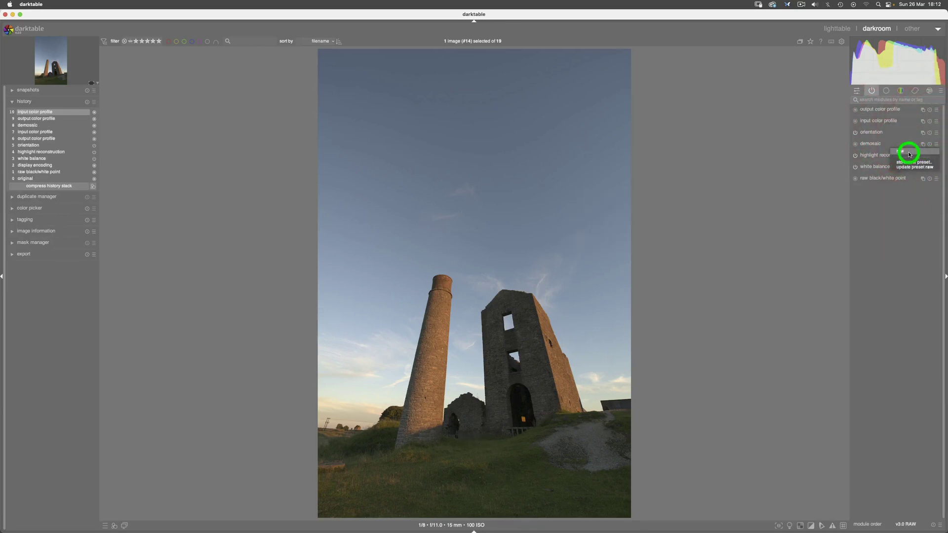
{"action": "left_click", "coordinate": [907, 153]}
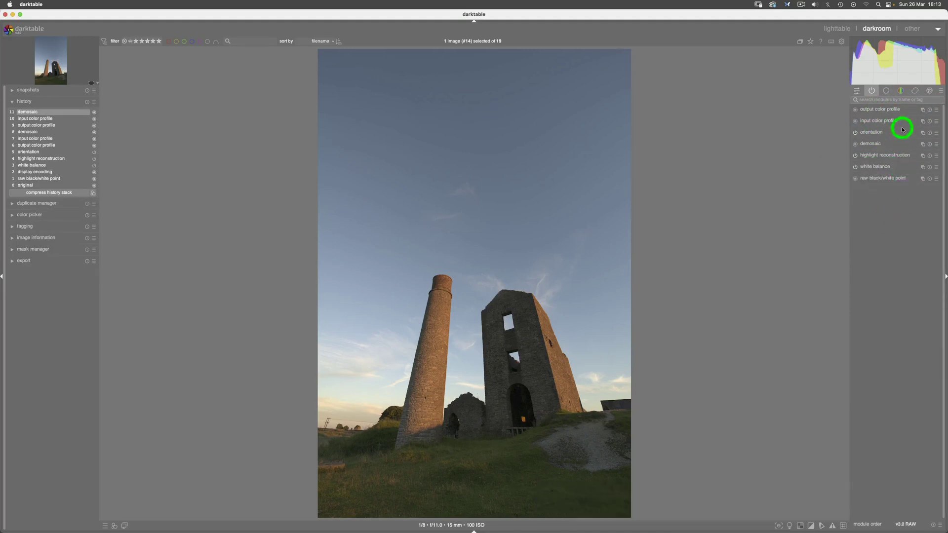
{"action": "mouse_move", "coordinate": [870, 181]}
Set darktable's white balance to as shot (5624 K, tint 1.015).
{"action": "left_click", "coordinate": [883, 169]}
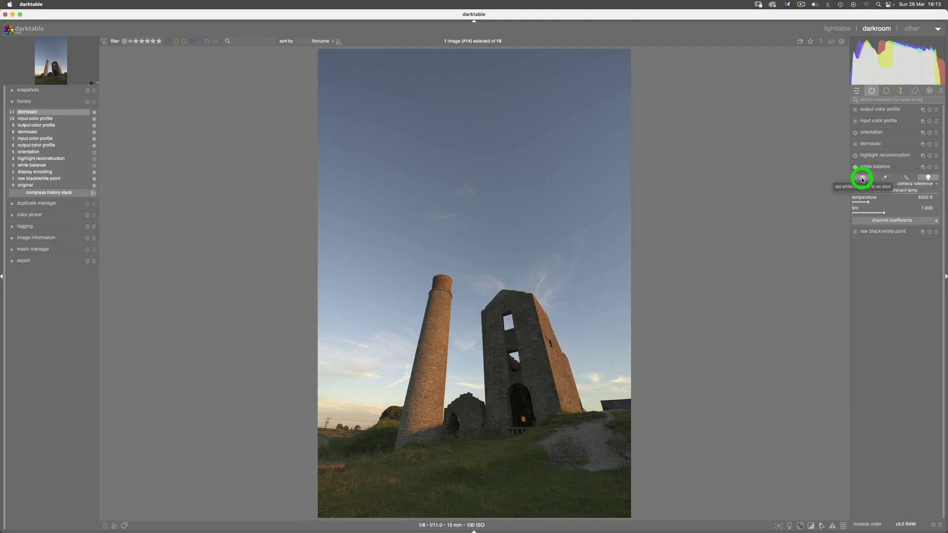
{"action": "left_click", "coordinate": [863, 179]}
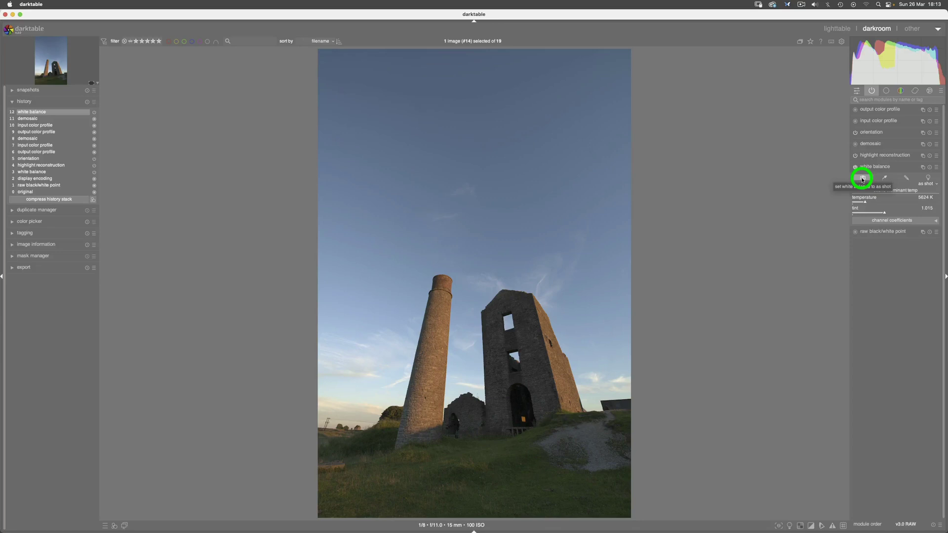
{"action": "left_click", "coordinate": [938, 170]}
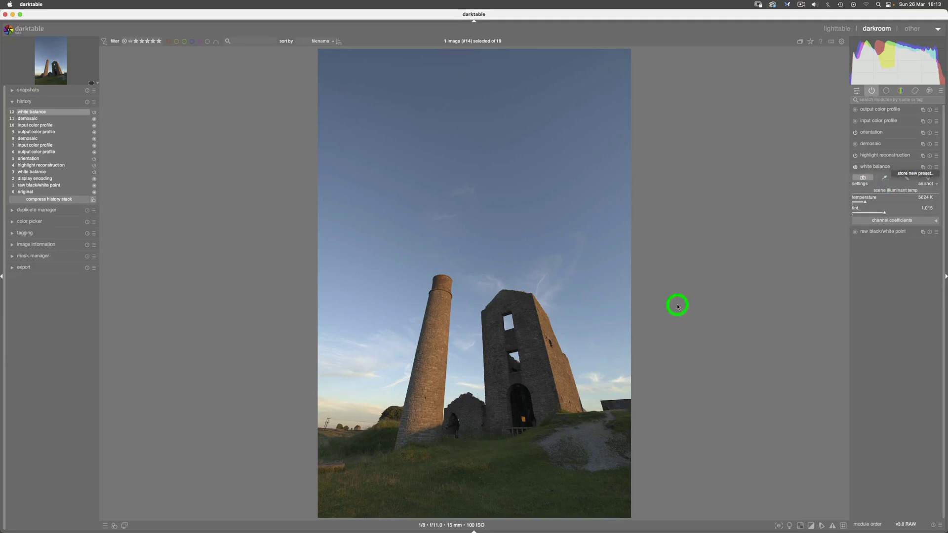
Bring RawTherapee and then Lightroom Classic to the front for comparison.
{"action": "mouse_move", "coordinate": [375, 527]}
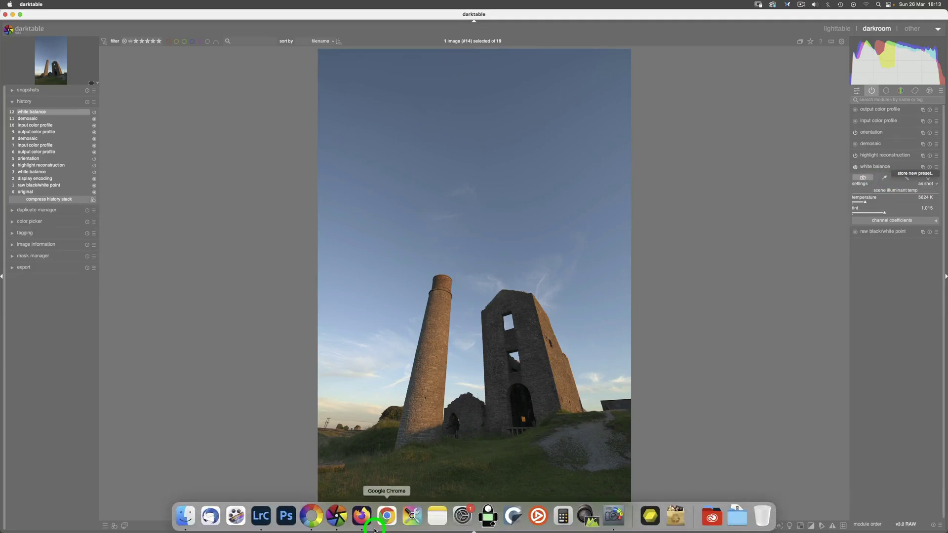
{"action": "left_click", "coordinate": [314, 523]}
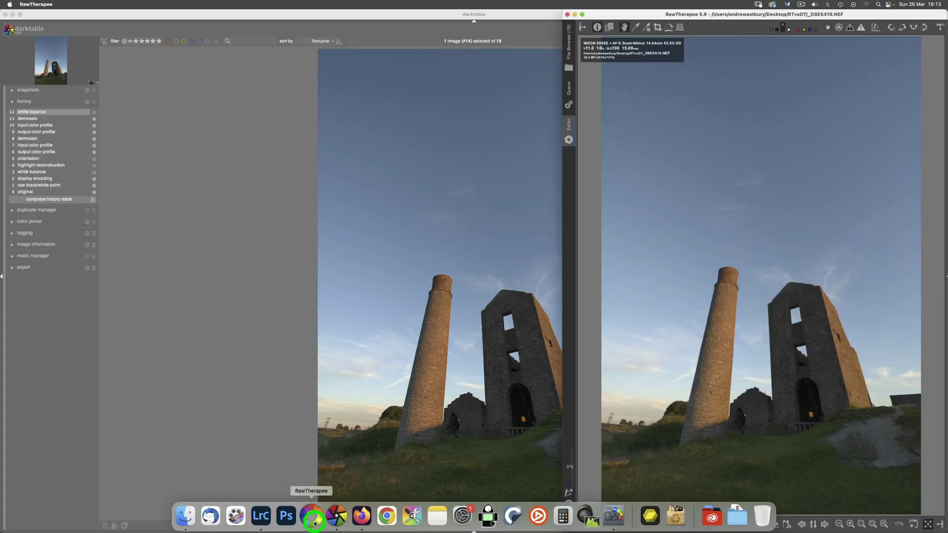
{"action": "left_click", "coordinate": [264, 518]}
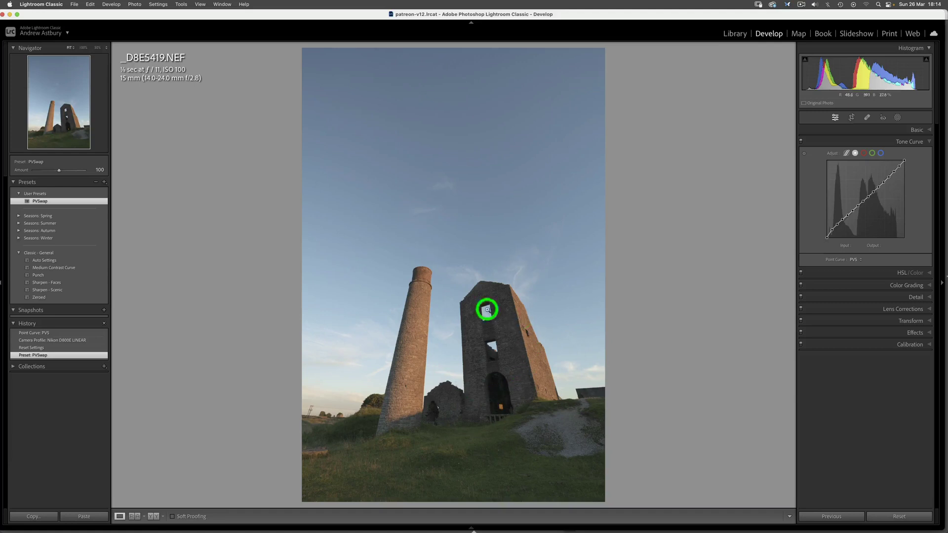
Inspect Lightroom Classic's flat, near-neutral PVSwap rendering of _D8E5419.NEF.
{"action": "mouse_move", "coordinate": [420, 530]}
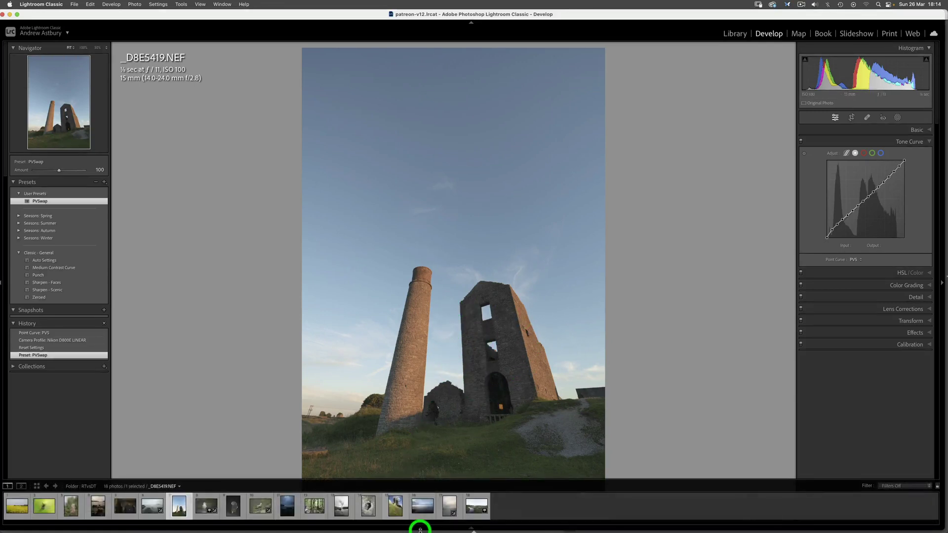
{"action": "mouse_move", "coordinate": [341, 531]}
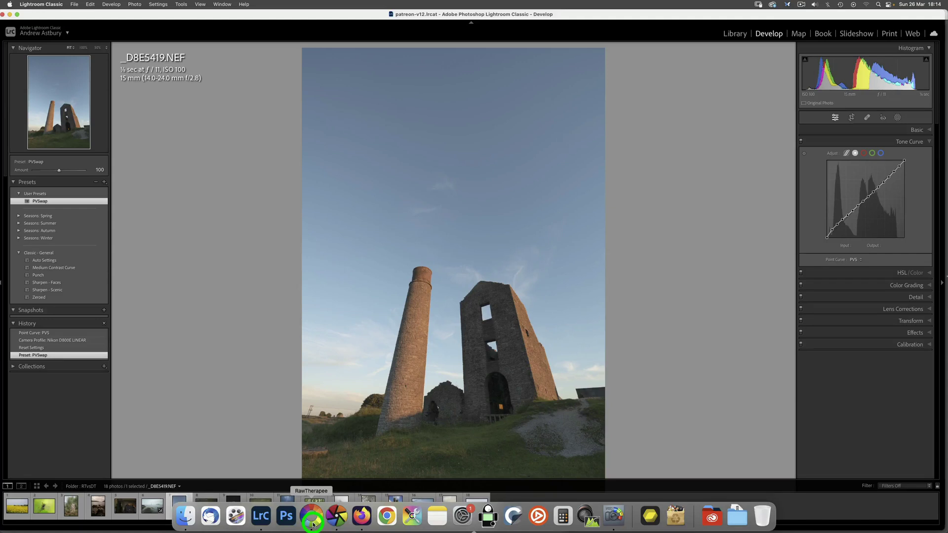
Switch back to darktable and review its as-shot 5624 K rendering.
{"action": "left_click", "coordinate": [338, 519]}
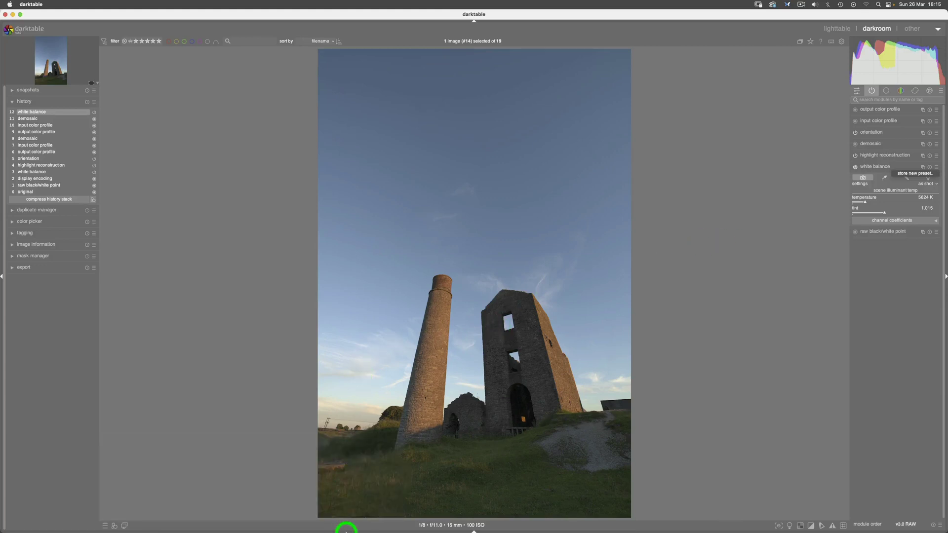
{"action": "mouse_move", "coordinate": [345, 532]}
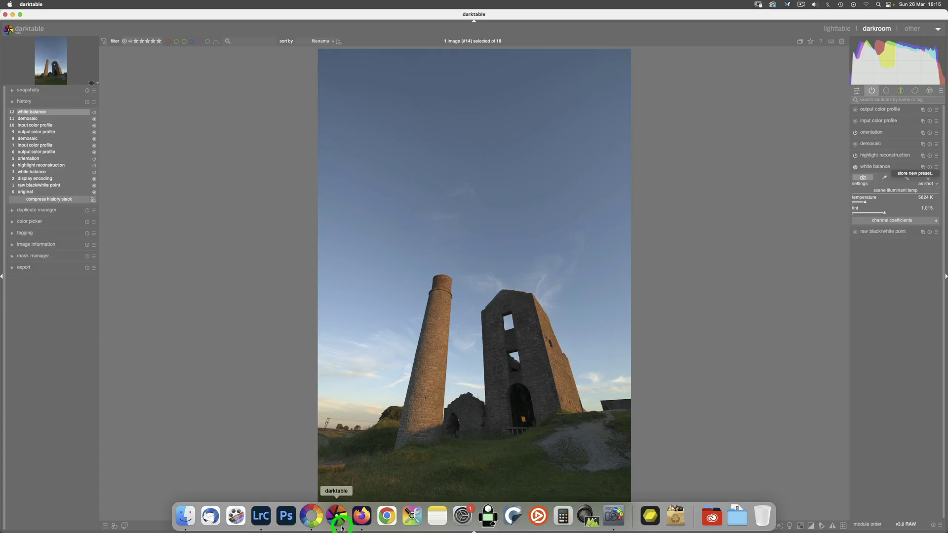
Compare RawTherapee's rendering of _D8E5419.NEF, then switch to Lightroom Classic.
{"action": "left_click", "coordinate": [306, 519]}
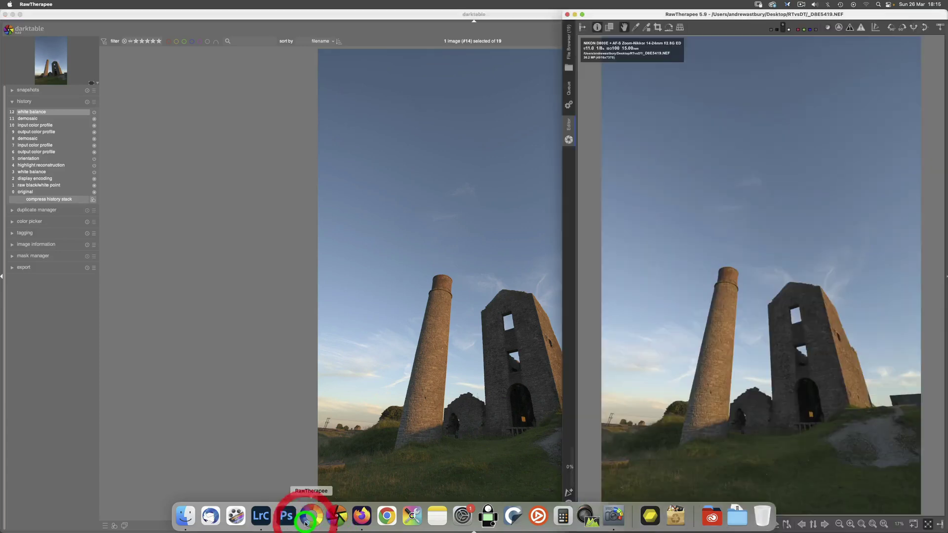
{"action": "left_click", "coordinate": [264, 518]}
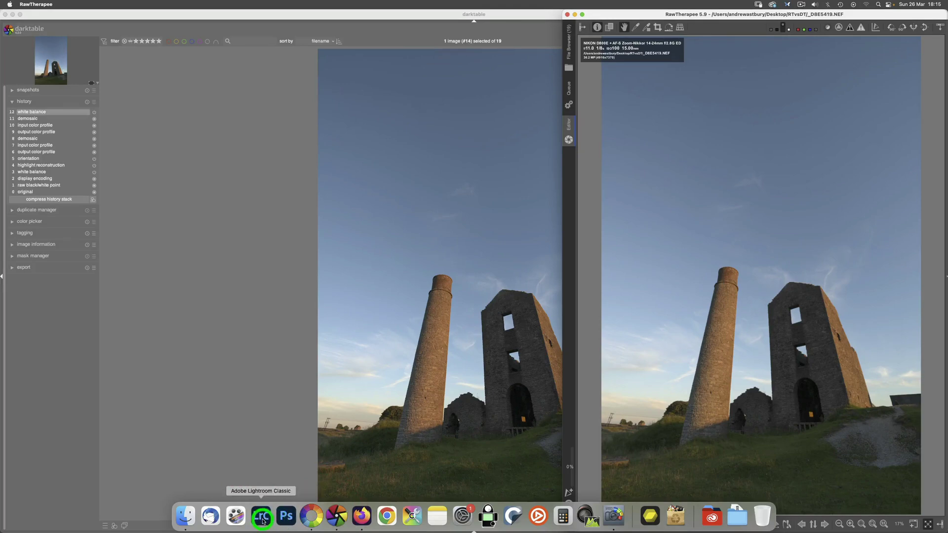